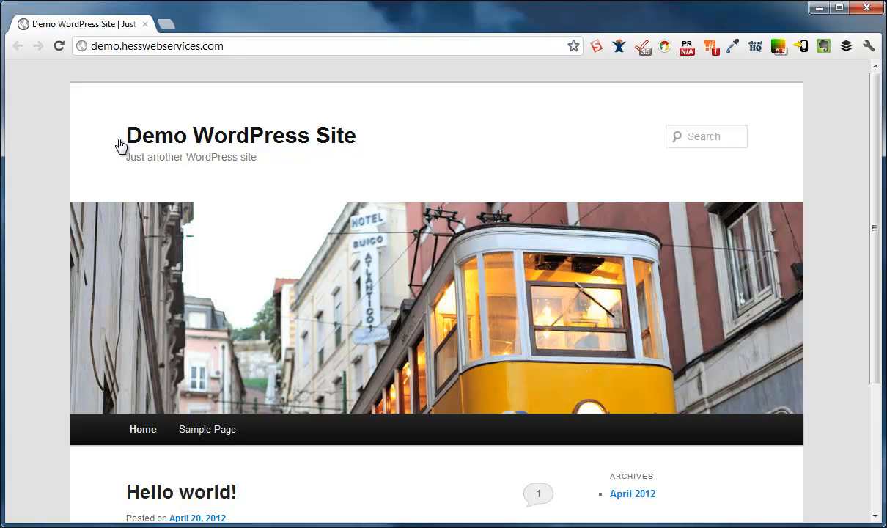
# Open the site's /wp-admin login page
pyautogui.click(277, 53)
pyautogui.press('End')
pyautogui.write('/wp-admin')
pyautogui.press('Return')
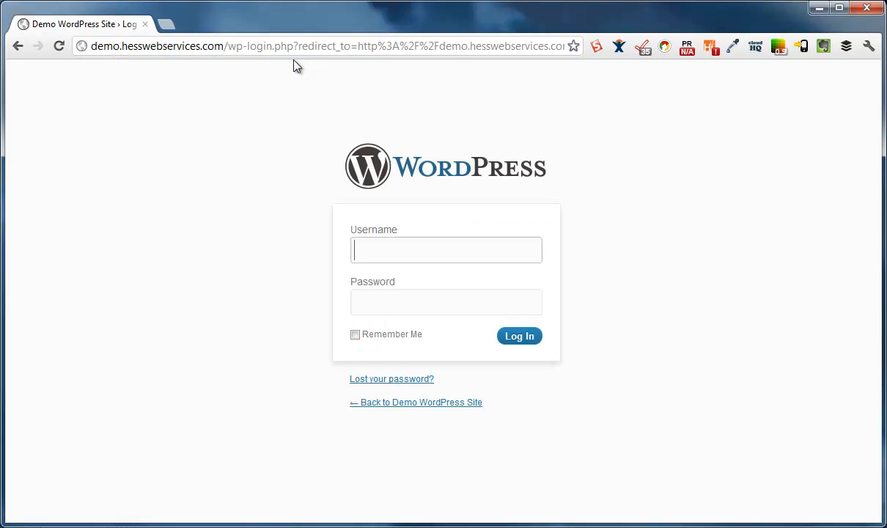
# Log in with the admin username and password
pyautogui.write('demouser')
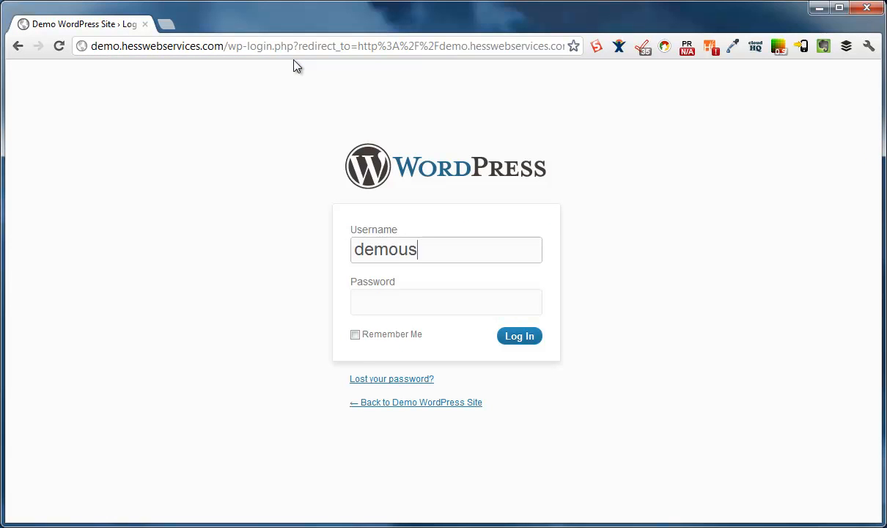
pyautogui.press('BackSpace')
pyautogui.press('BackSpace')
pyautogui.press('BackSpace')
pyautogui.write('admin')
pyautogui.press('Tab')
pyautogui.write('••••••••')
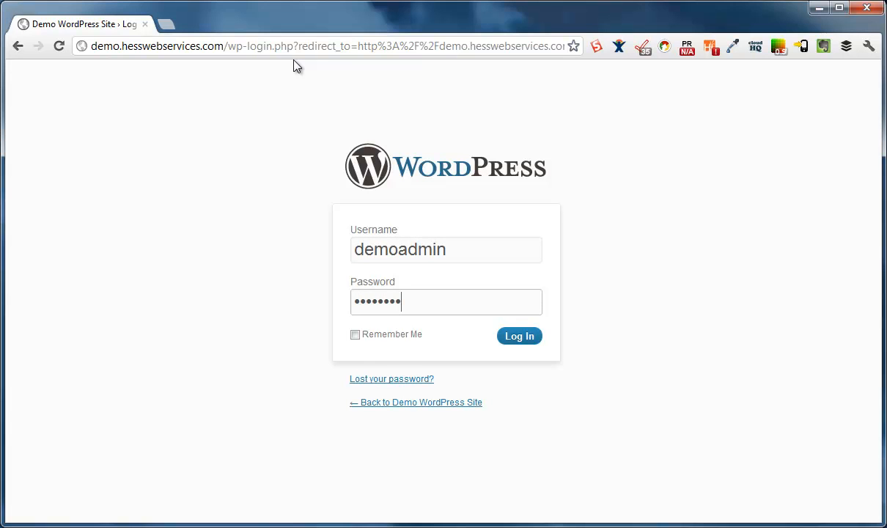
pyautogui.press('Return')
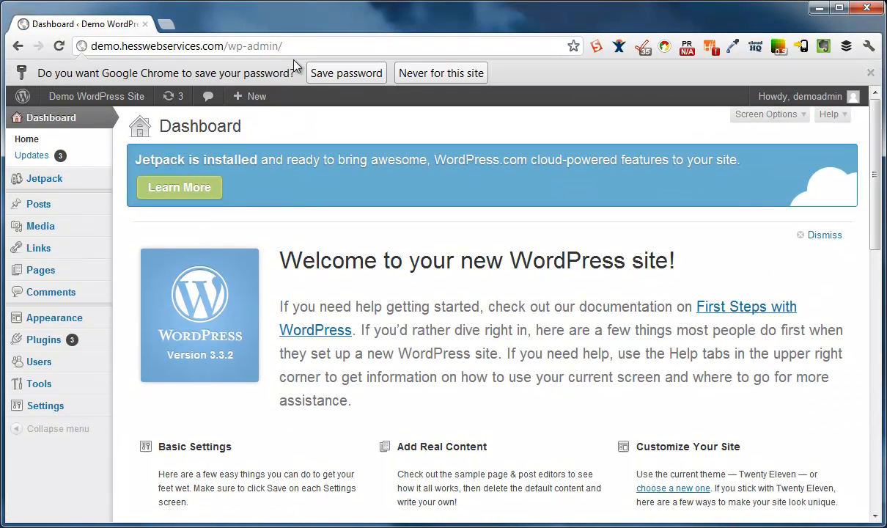
# Dismiss the save-password bar and attach genesis.1.7.1.zip on the Install Themes upload form
pyautogui.click(870, 72)
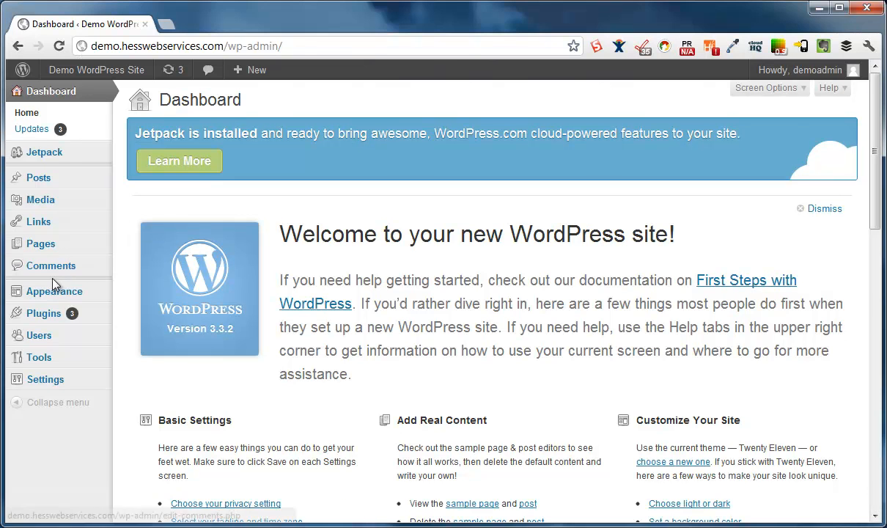
pyautogui.moveTo(57, 301)
pyautogui.click(147, 291)
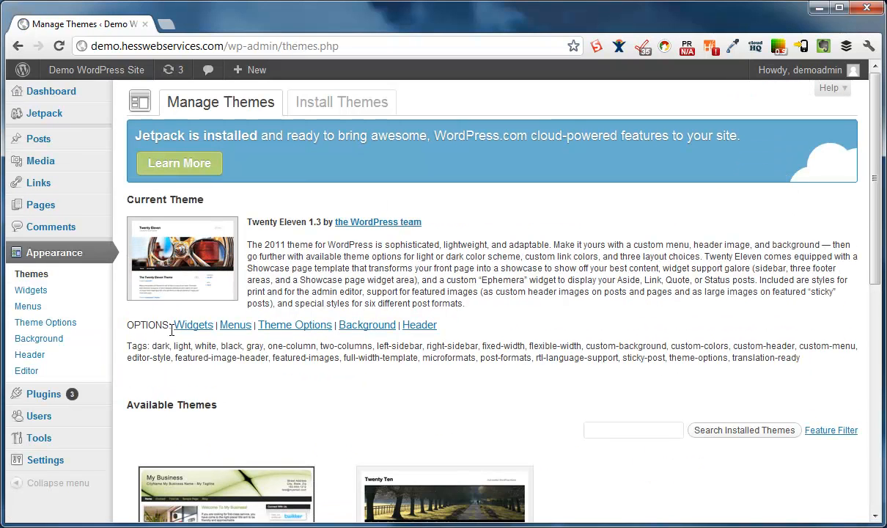
pyautogui.click(321, 103)
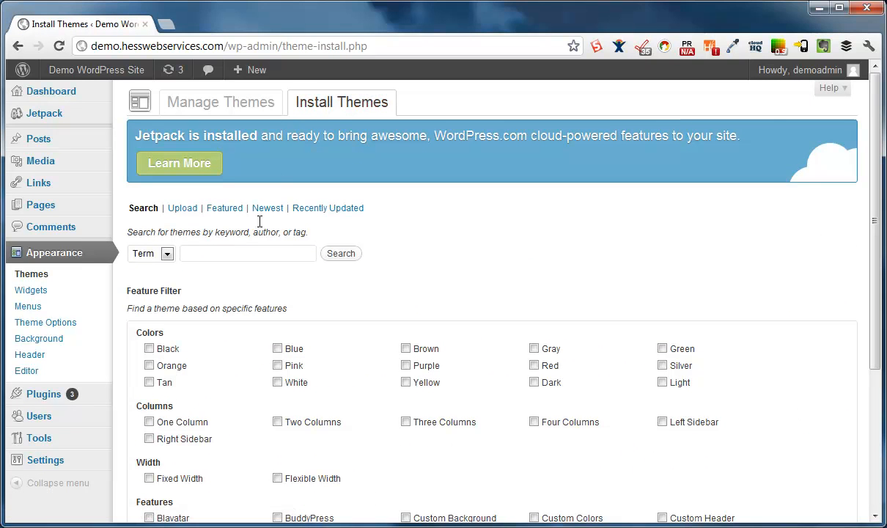
pyautogui.click(183, 209)
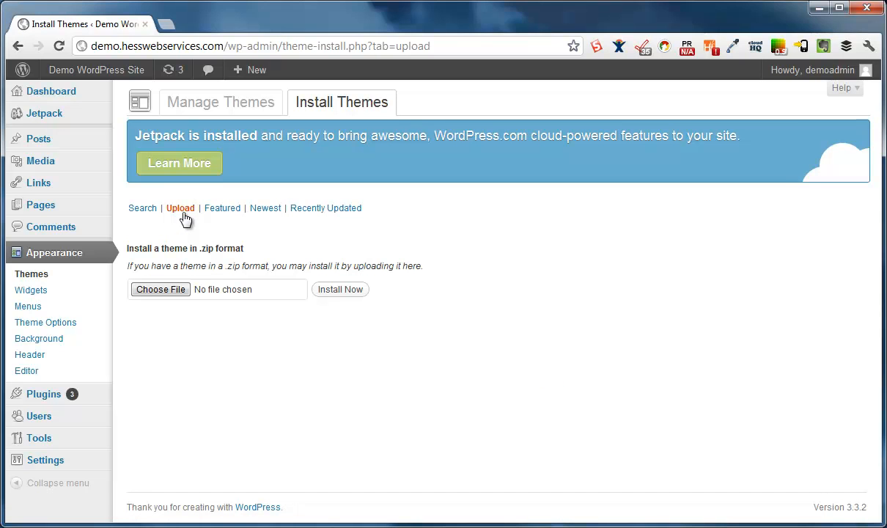
pyautogui.click(183, 292)
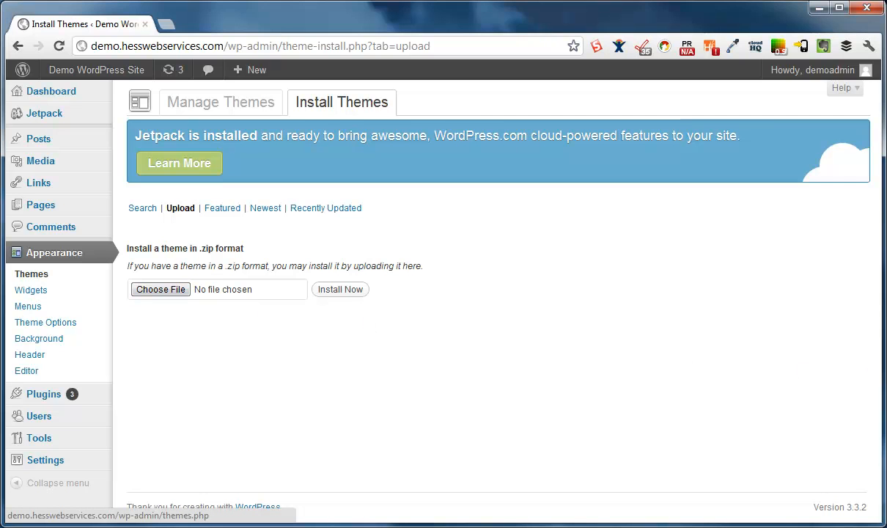
pyautogui.moveTo(381, 295); pyautogui.dragTo(235, 294)
# Install Genesis 1.7.1 from the zip, preview it, then activate it
pyautogui.click(343, 298)
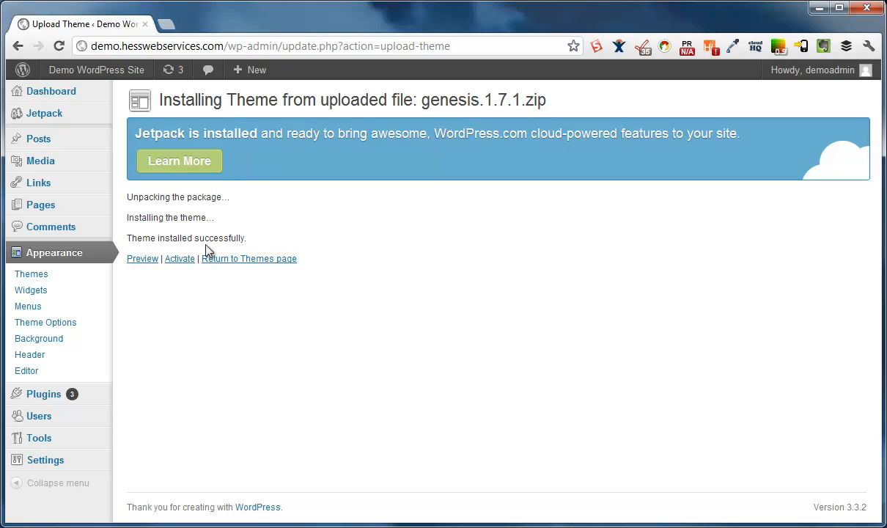
pyautogui.click(150, 260)
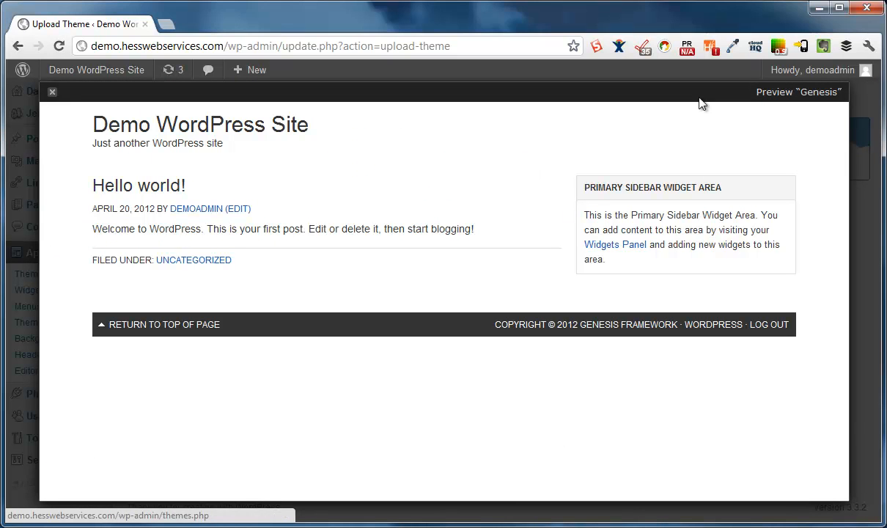
pyautogui.click(52, 93)
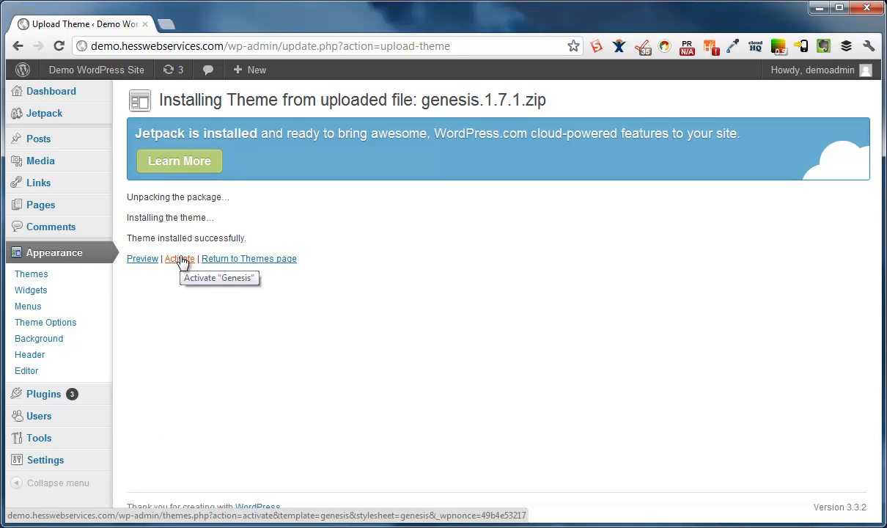
pyautogui.click(181, 259)
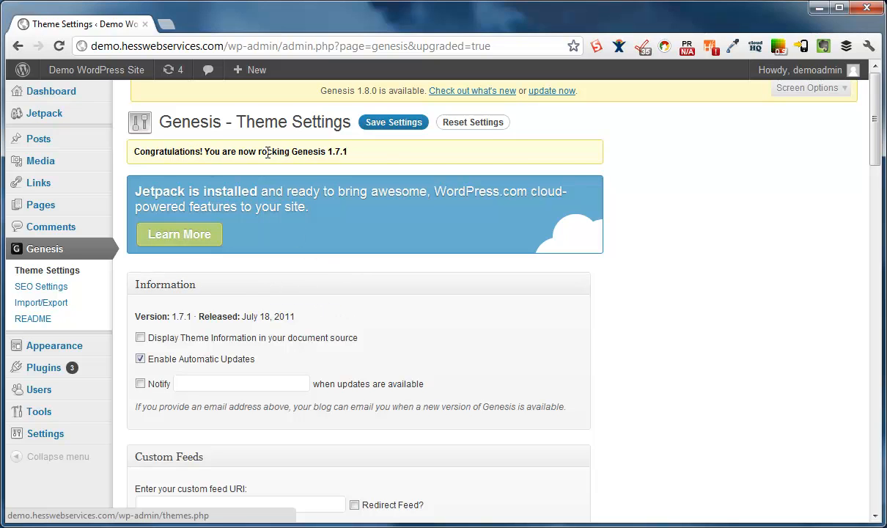
pyautogui.moveTo(349, 154); pyautogui.dragTo(330, 151)
pyautogui.scroll(-1, 389, 323)
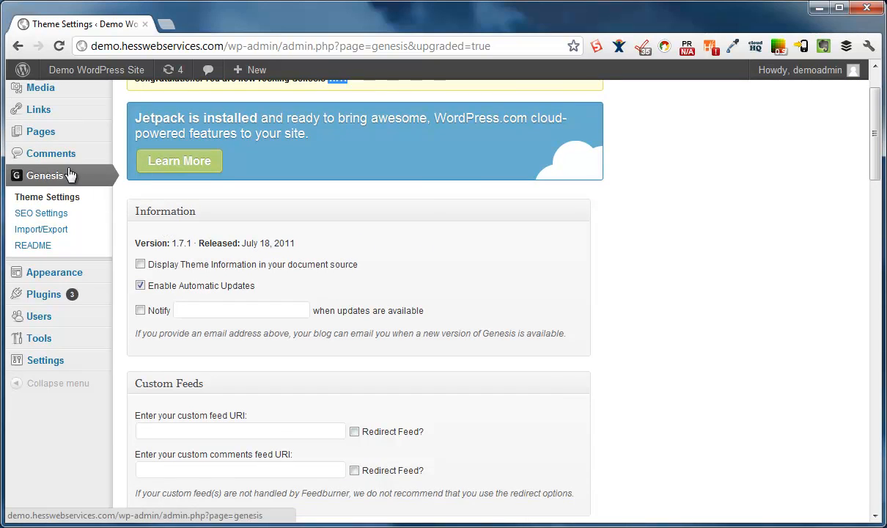
pyautogui.scroll(-1, 261, 255)
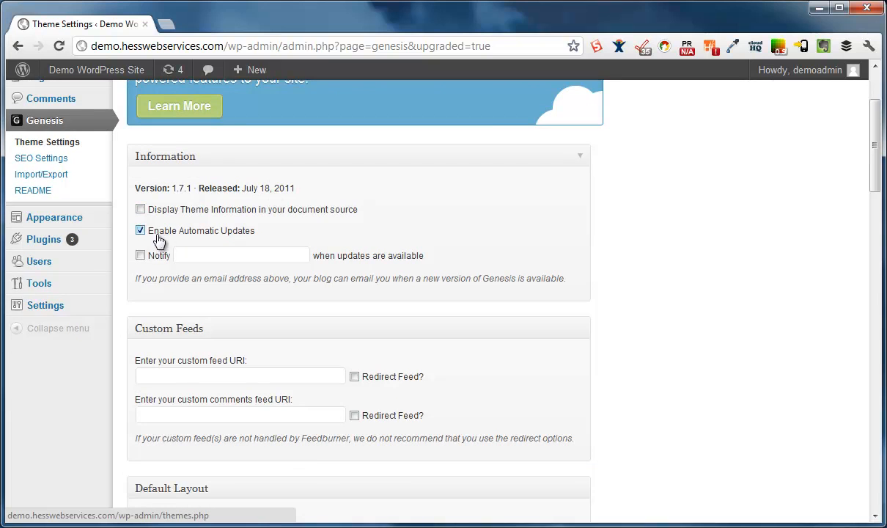
pyautogui.scroll(-2, 439, 337)
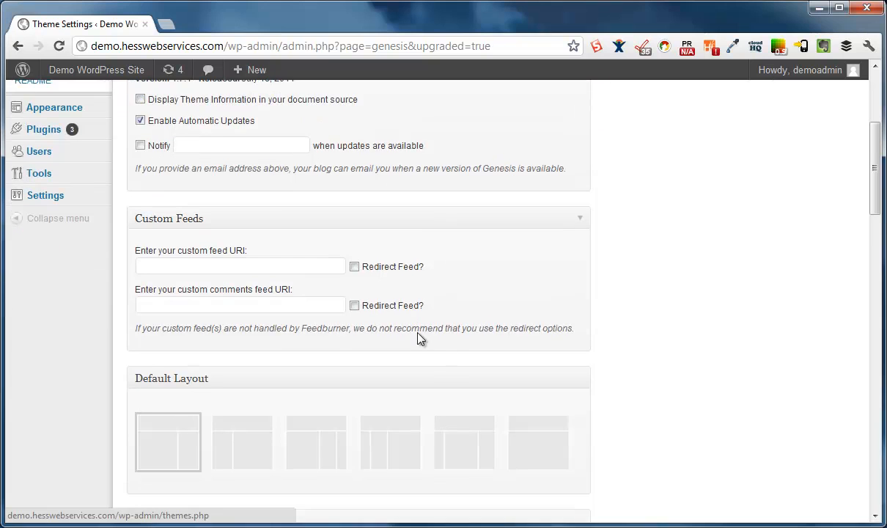
pyautogui.moveTo(156, 269); pyautogui.dragTo(247, 270)
pyautogui.click(268, 276)
pyautogui.click(220, 286)
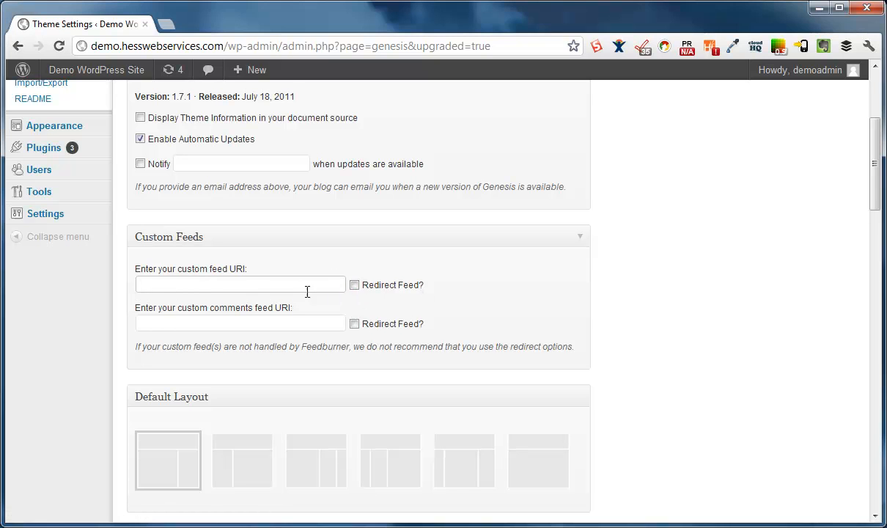
pyautogui.scroll(-3, 302, 335)
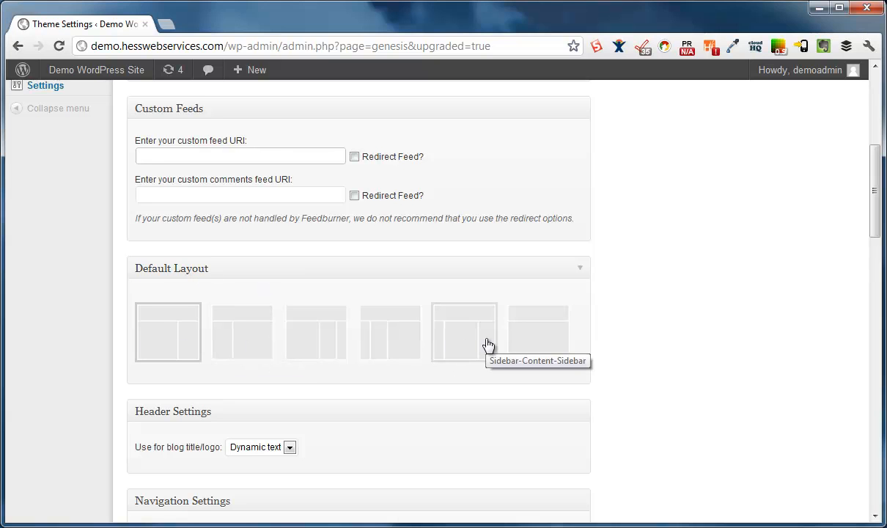
pyautogui.scroll(-2, 615, 370)
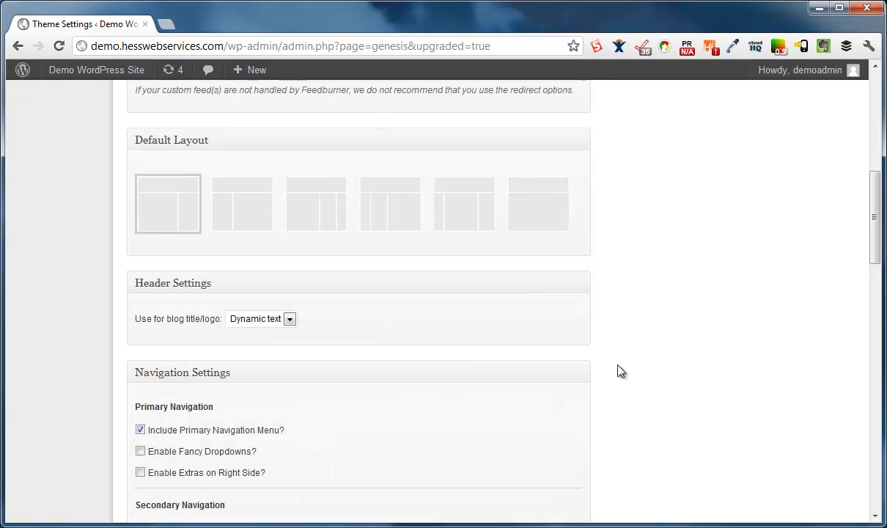
pyautogui.click(245, 211)
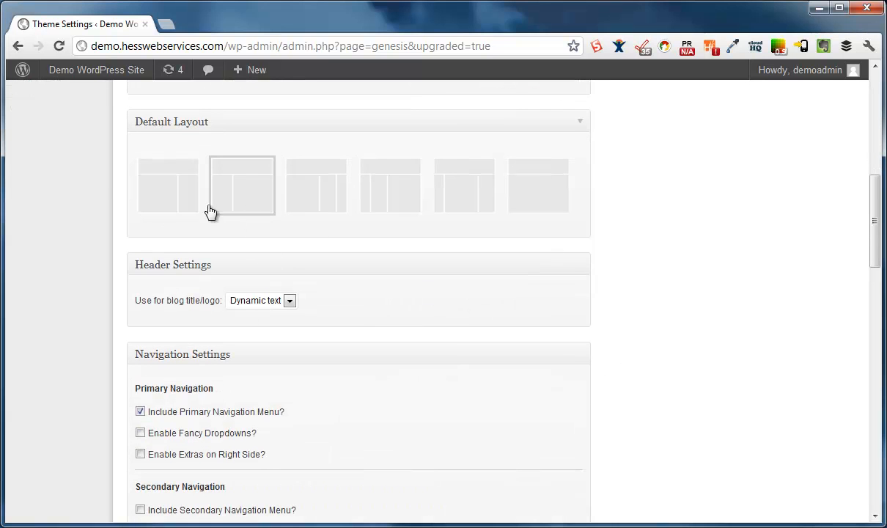
pyautogui.click(511, 187)
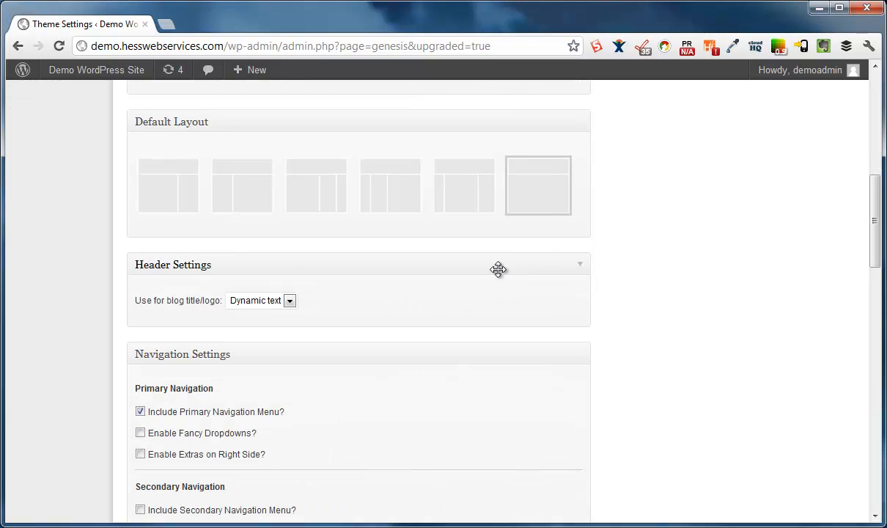
pyautogui.click(163, 209)
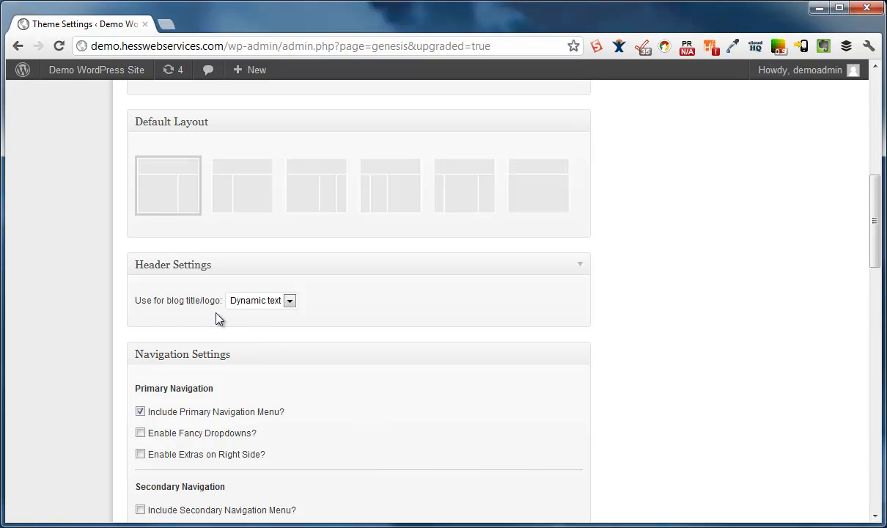
pyautogui.click(255, 307)
pyautogui.click(273, 328)
pyautogui.click(275, 302)
pyautogui.click(255, 313)
# Enable right-side primary navigation extras, settling on Today's date rather than a Search form
pyautogui.scroll(-3, 315, 404)
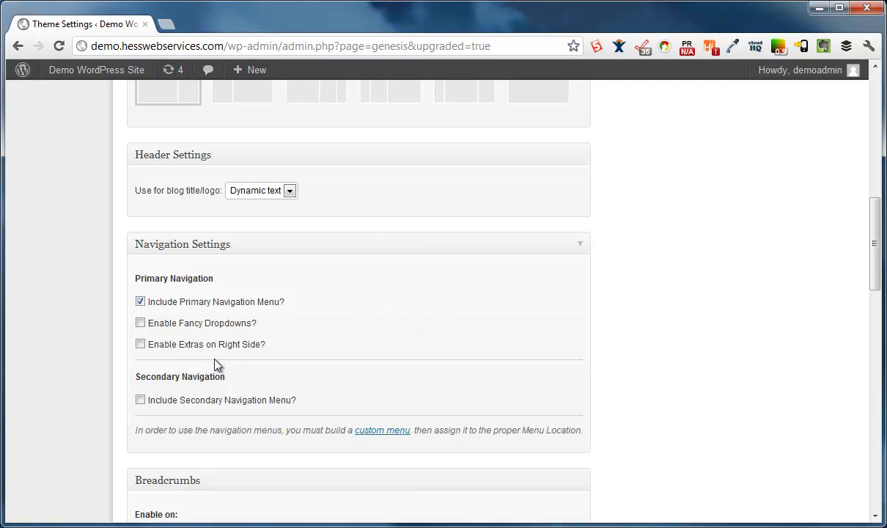
pyautogui.click(144, 348)
pyautogui.click(260, 369)
pyautogui.click(271, 379)
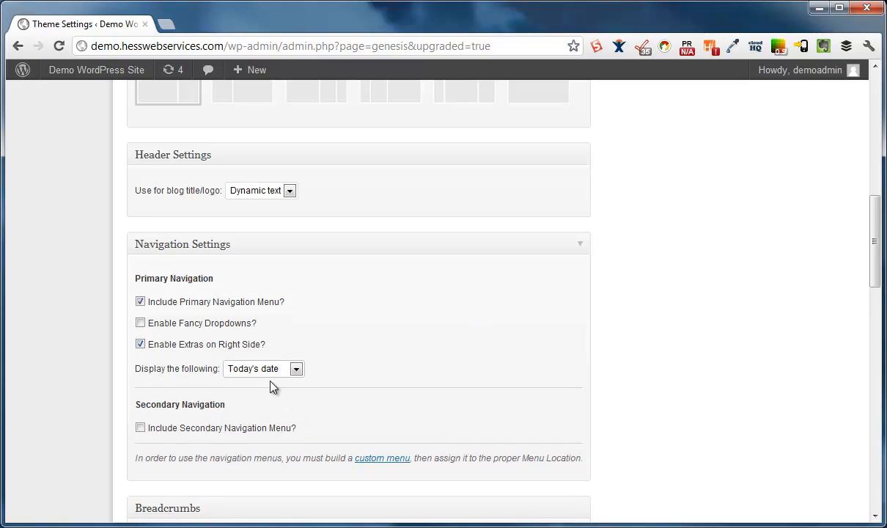
pyautogui.click(278, 369)
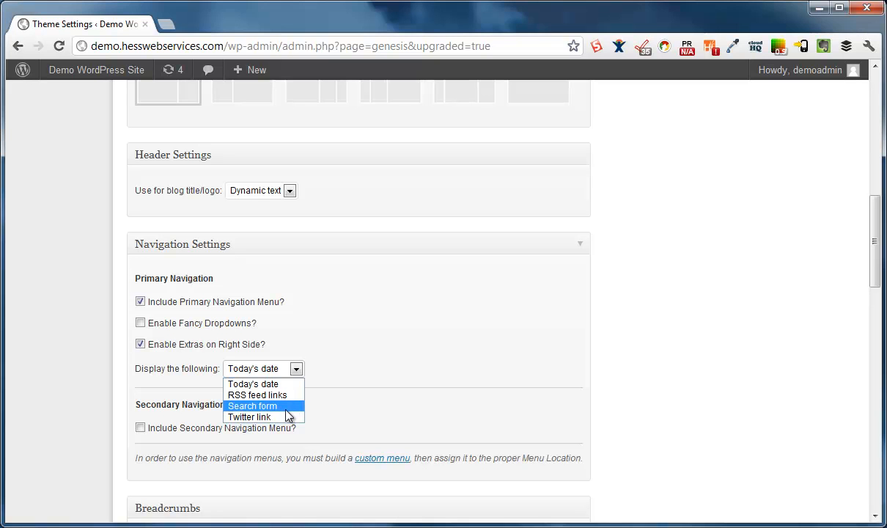
pyautogui.click(286, 407)
pyautogui.click(271, 369)
pyautogui.click(255, 384)
# Leave the Secondary Navigation menu unchecked
pyautogui.scroll(-3, 440, 403)
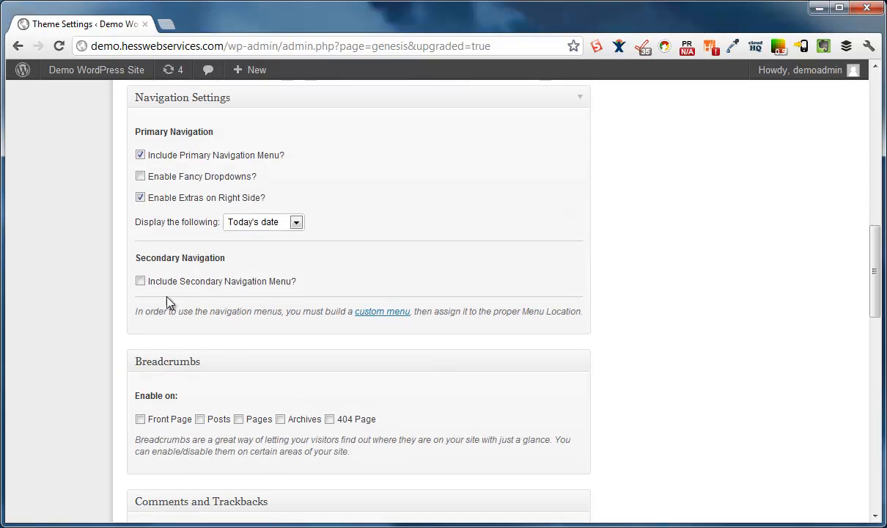
pyautogui.click(140, 281)
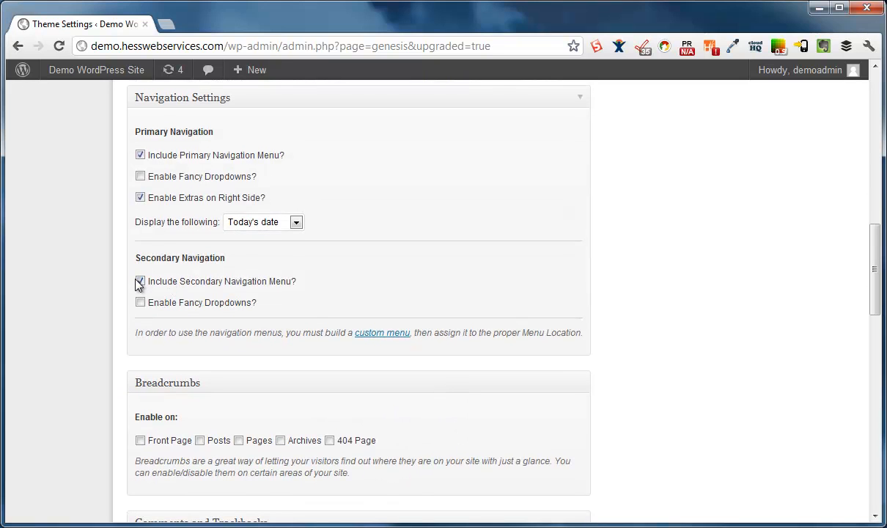
pyautogui.click(140, 281)
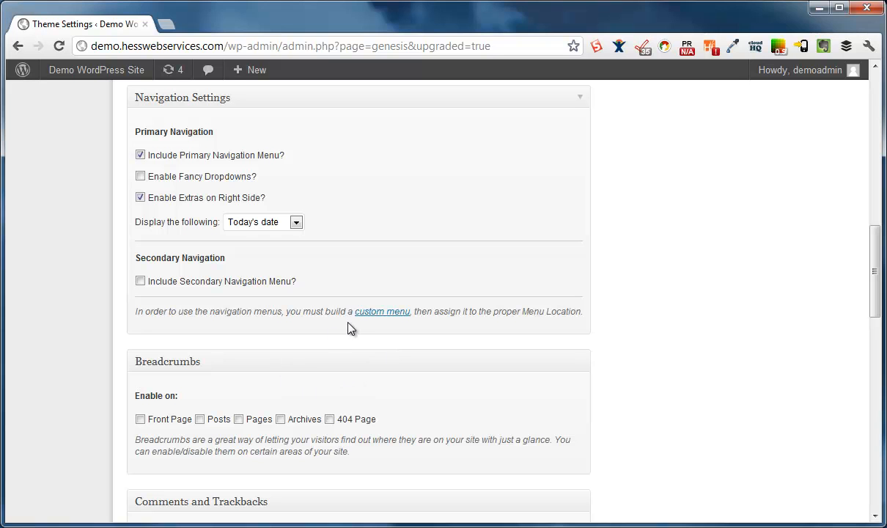
pyautogui.scroll(-3, 282, 392)
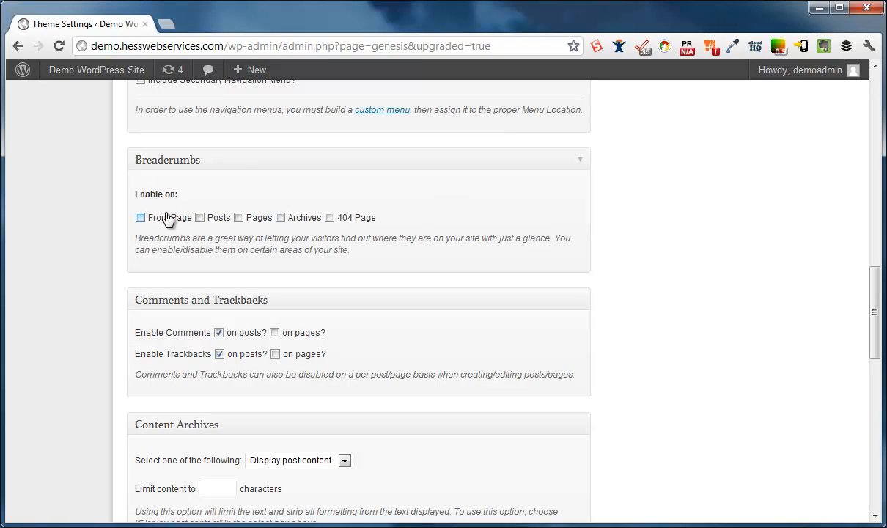
pyautogui.scroll(-1, 320, 339)
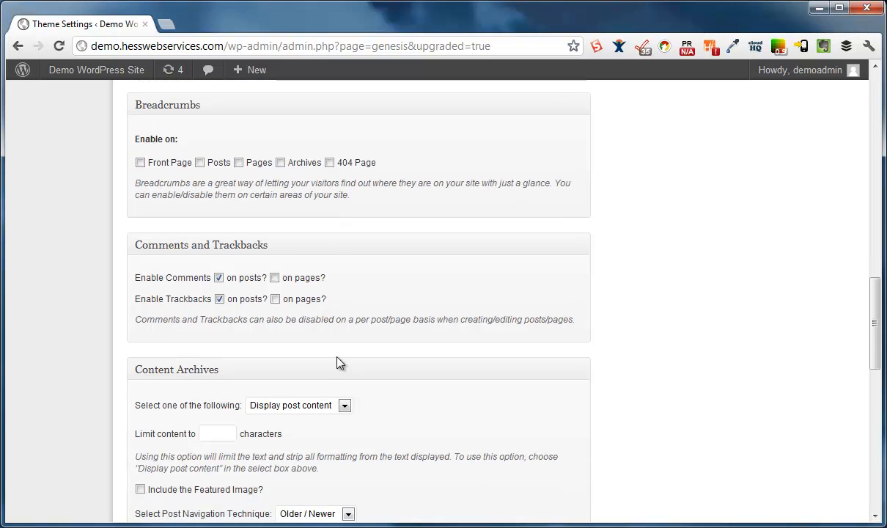
pyautogui.click(219, 278)
pyautogui.click(220, 298)
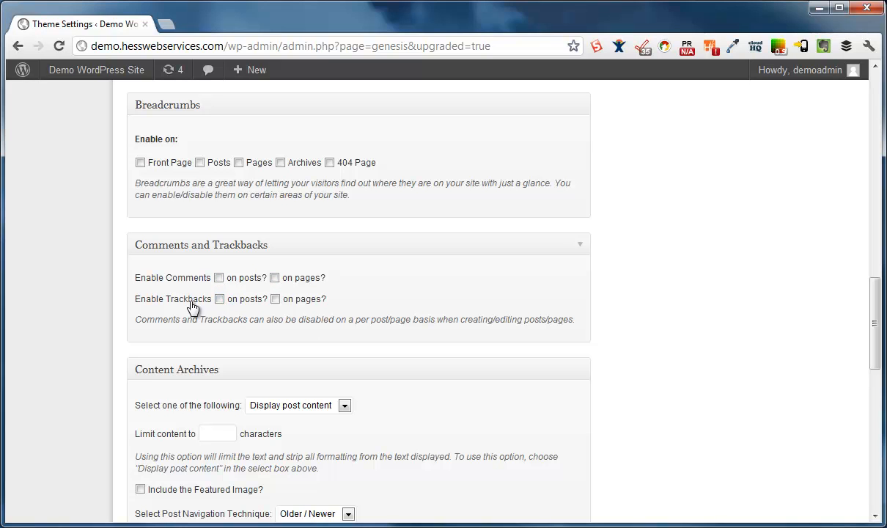
pyautogui.scroll(-2, 349, 425)
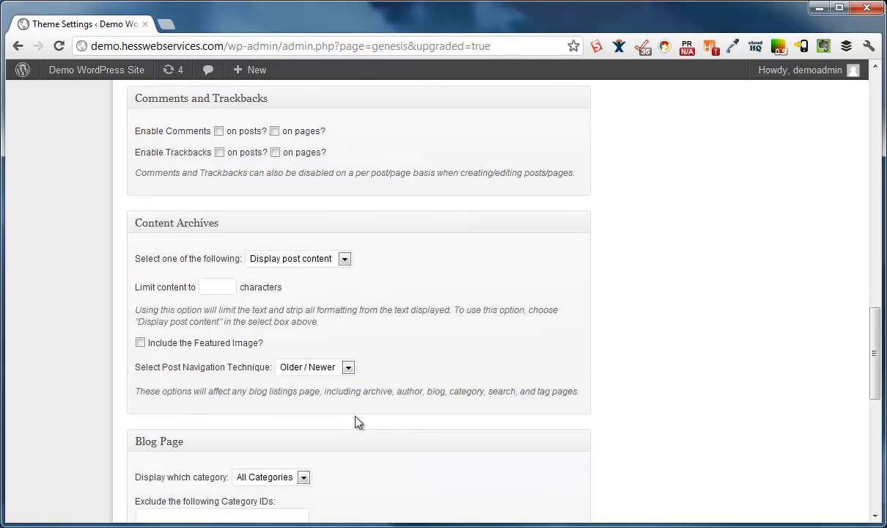
pyautogui.scroll(-1, 386, 404)
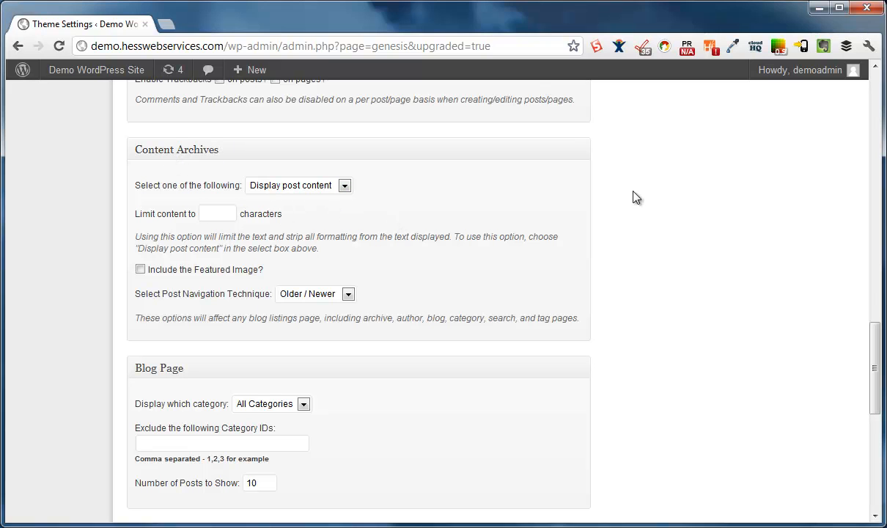
# Keep Content Archives at full post content, no featured images, and Older / Newer navigation
pyautogui.click(325, 188)
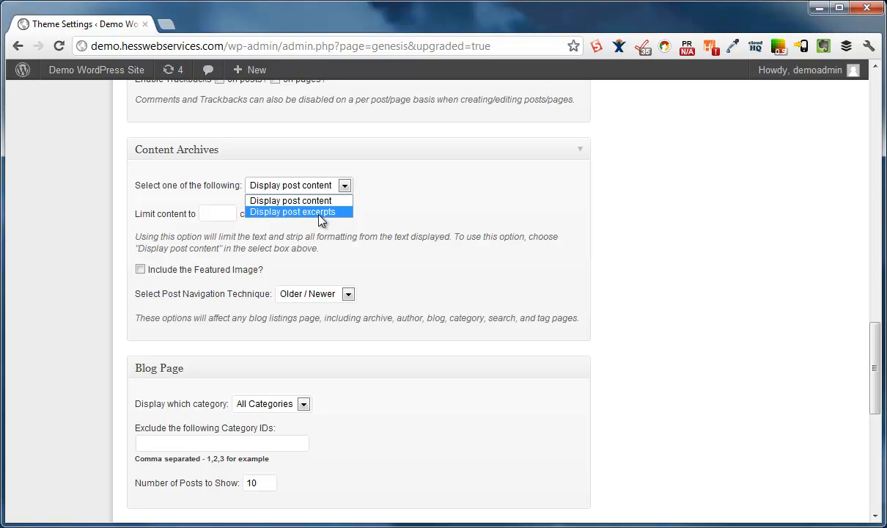
pyautogui.click(317, 202)
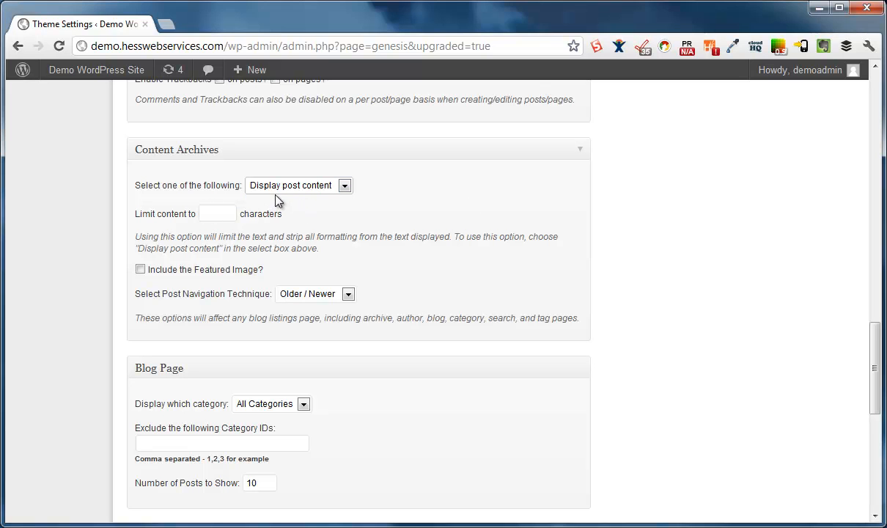
pyautogui.click(218, 212)
pyautogui.click(163, 270)
pyautogui.click(216, 296)
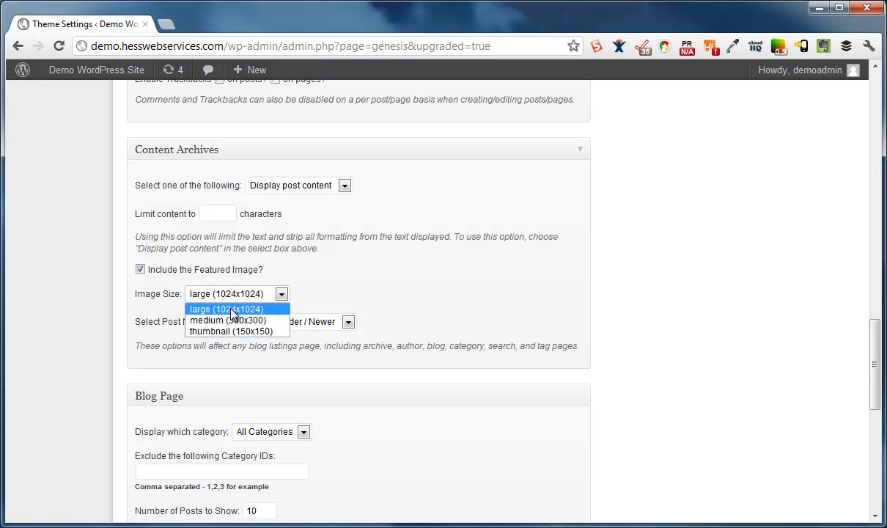
pyautogui.click(217, 301)
pyautogui.click(140, 269)
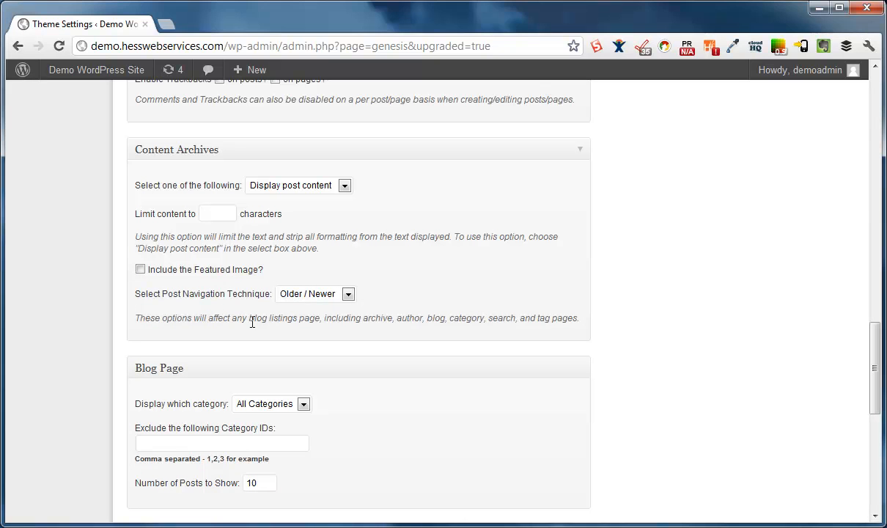
pyautogui.click(345, 295)
pyautogui.click(345, 297)
pyautogui.click(293, 296)
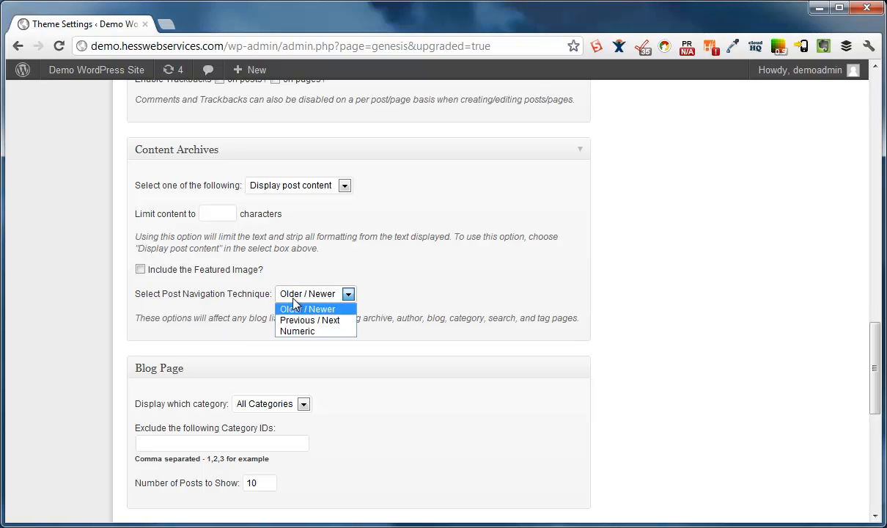
pyautogui.click(346, 297)
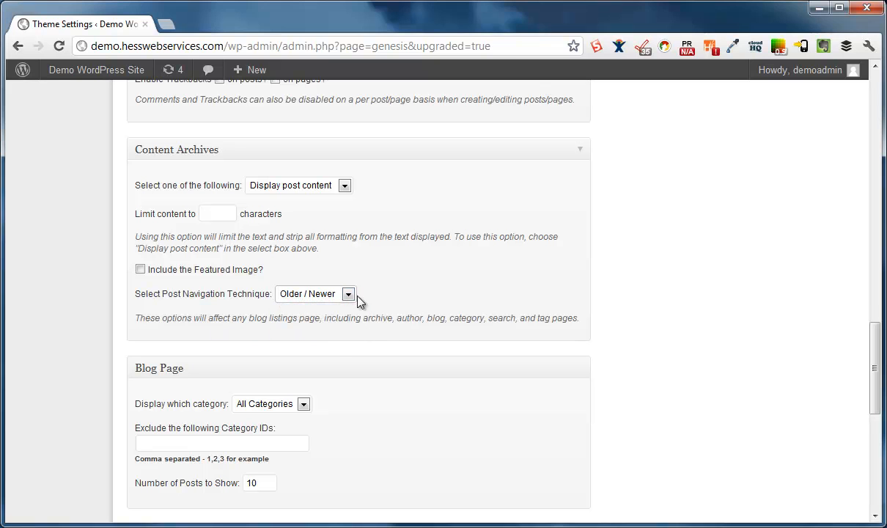
pyautogui.scroll(-2, 412, 403)
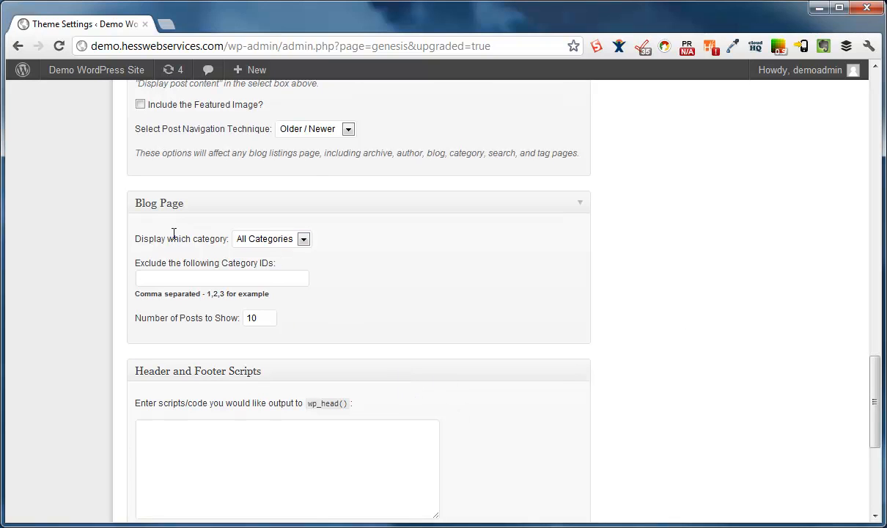
pyautogui.click(329, 134)
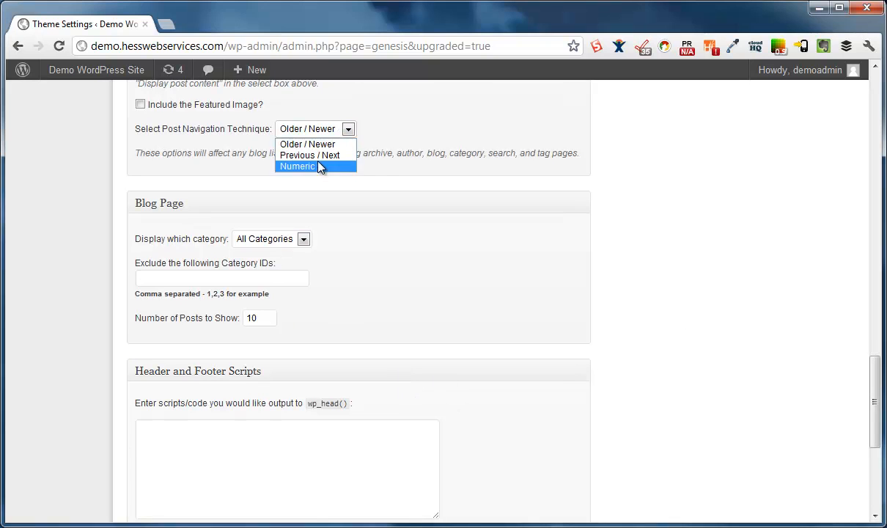
# Keep the Blog Page showing All Categories with 10 posts to show
pyautogui.click(420, 208)
pyautogui.click(293, 205)
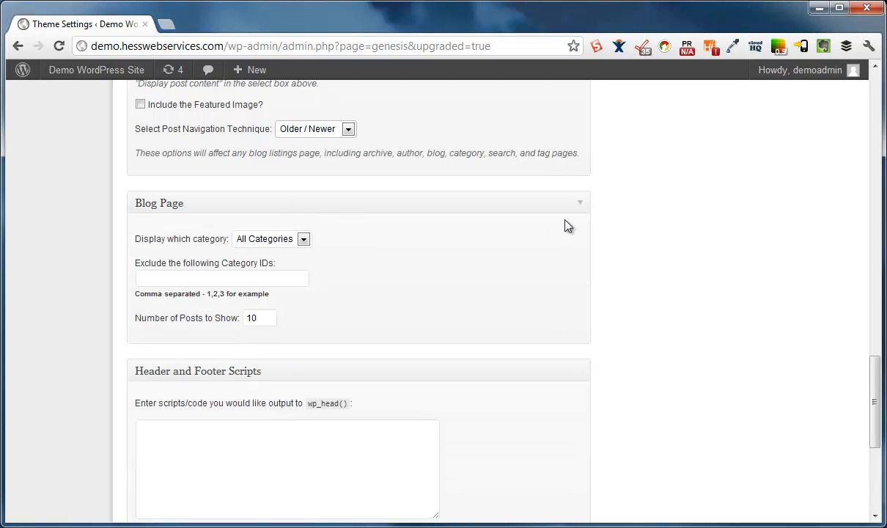
pyautogui.click(303, 239)
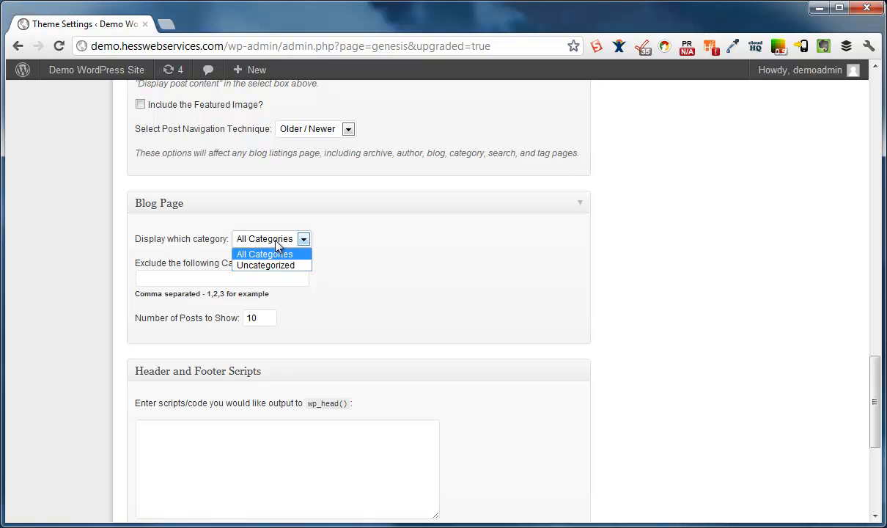
pyautogui.click(277, 242)
pyautogui.click(277, 242)
pyautogui.click(268, 251)
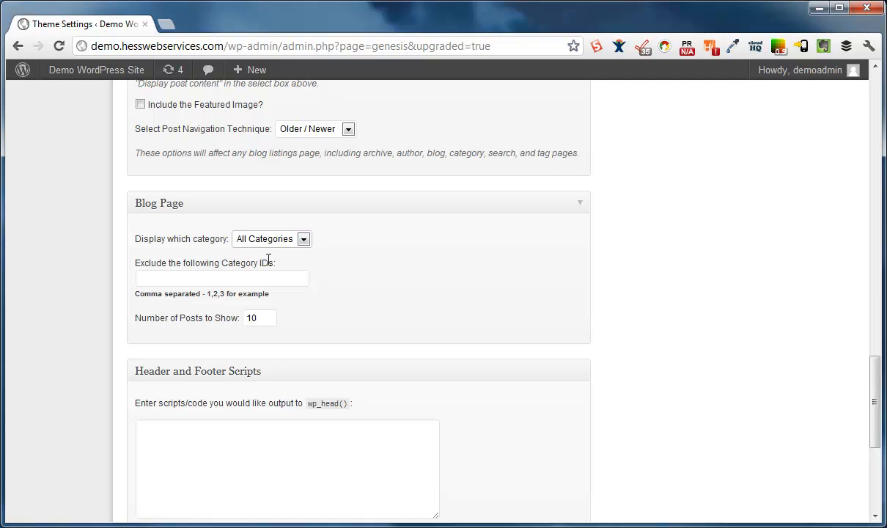
pyautogui.click(150, 279)
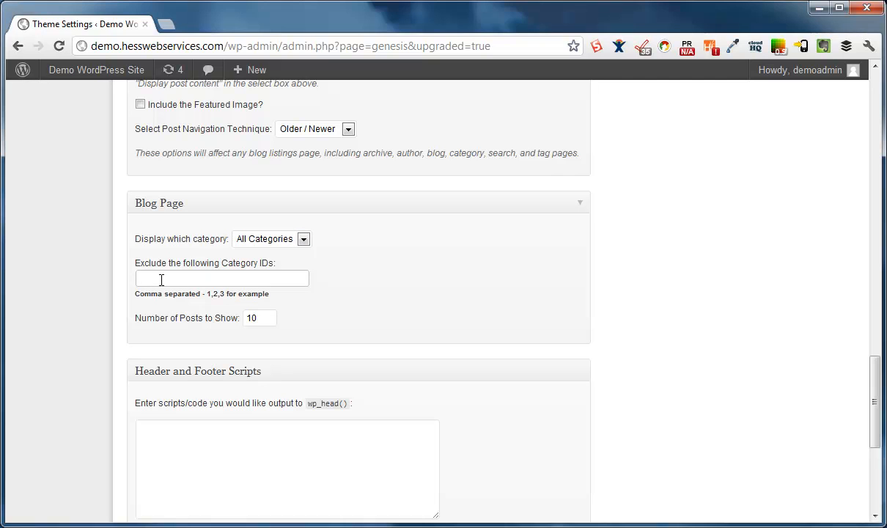
pyautogui.doubleClick(244, 319)
pyautogui.click(250, 333)
# Save the Genesis Theme Settings
pyautogui.scroll(-4, 440, 348)
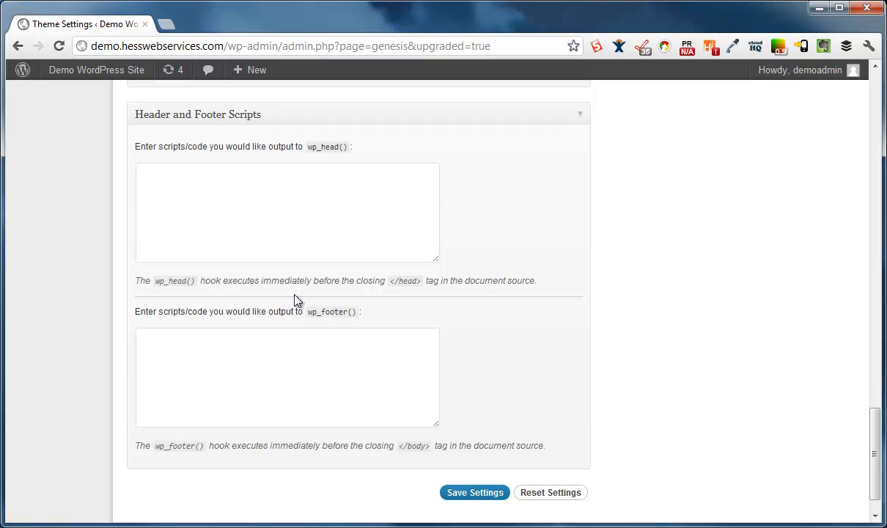
pyautogui.scroll(-1, 297, 301)
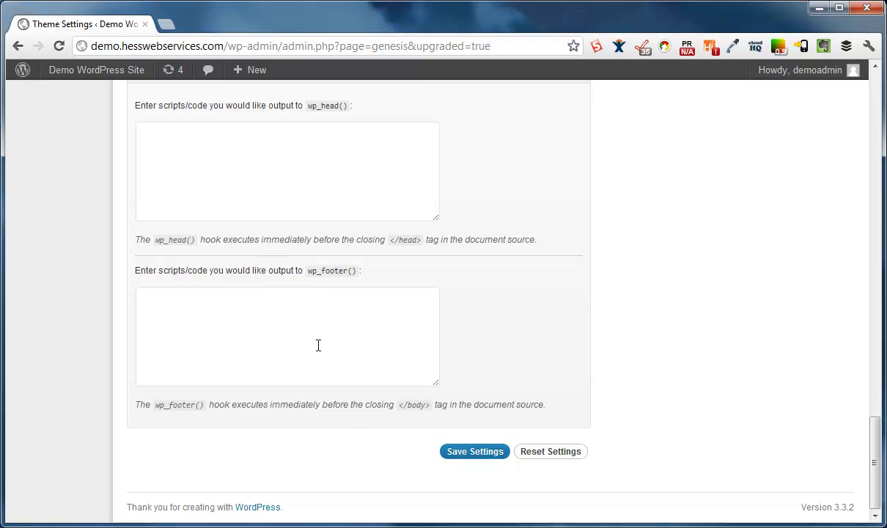
pyautogui.click(456, 451)
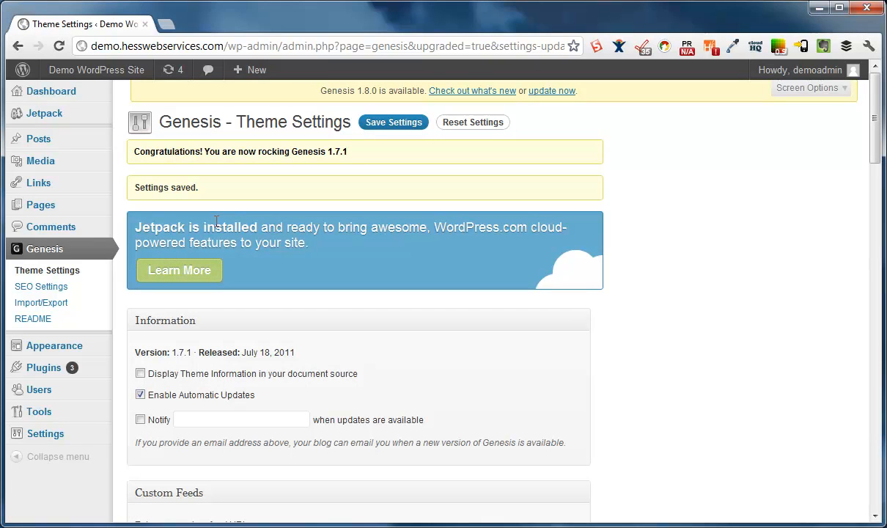
pyautogui.click(53, 288)
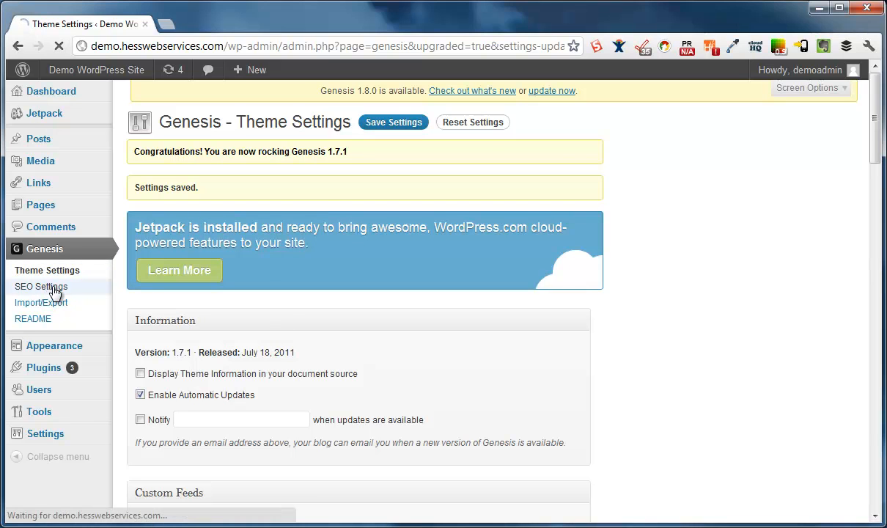
# Leave the Doctitle options unchanged, with no site name appended and the default separator
pyautogui.scroll(-3, 522, 389)
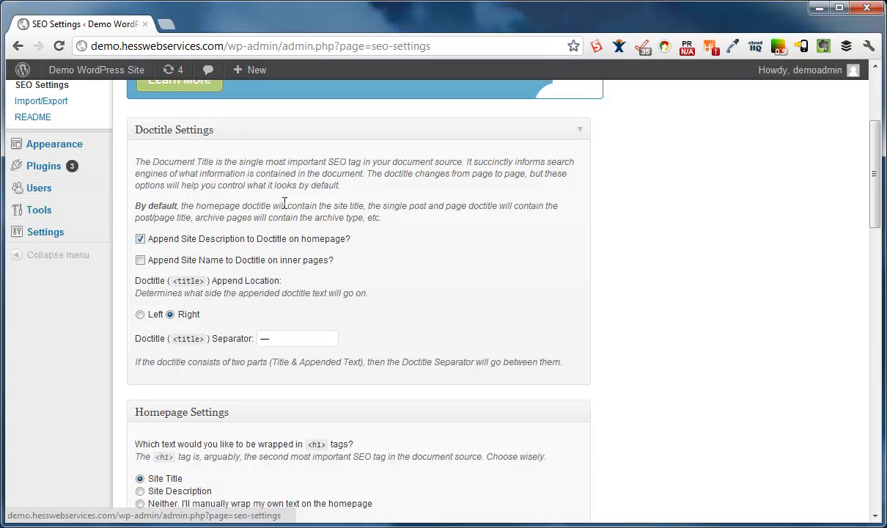
pyautogui.click(140, 260)
pyautogui.click(140, 261)
pyautogui.scroll(-1, 279, 387)
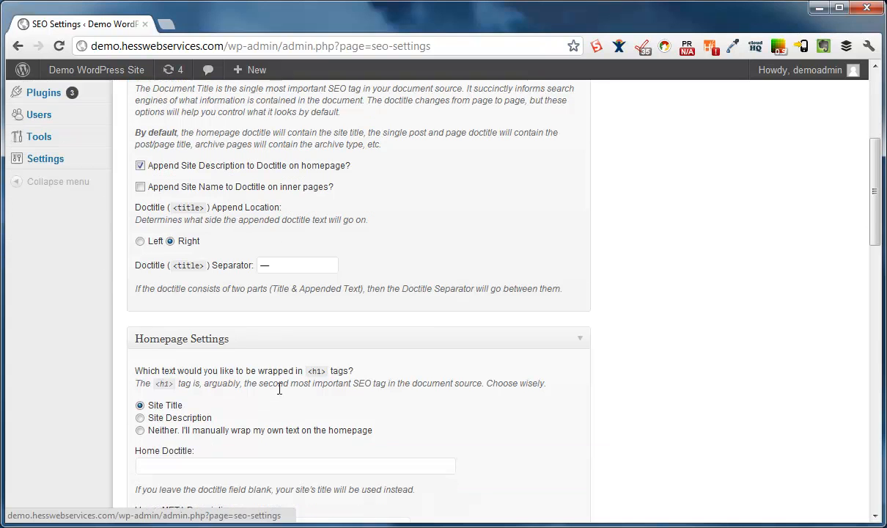
pyautogui.doubleClick(273, 264)
pyautogui.click(248, 288)
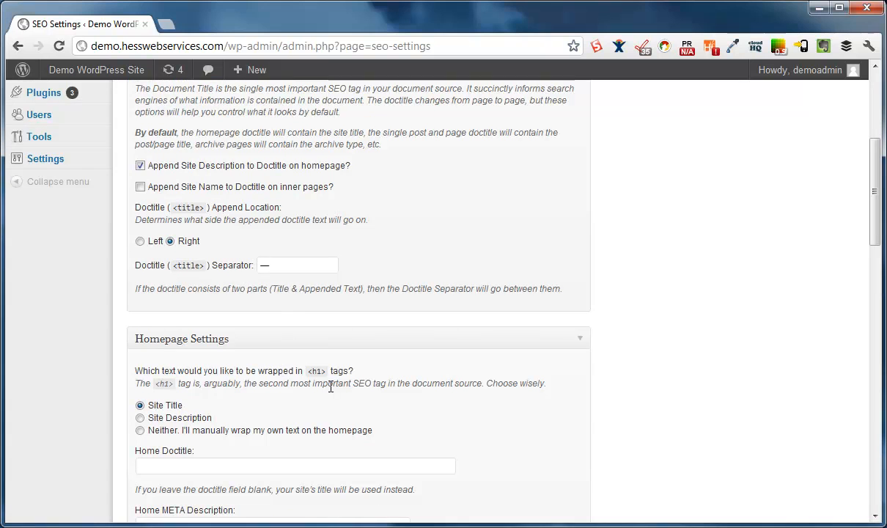
pyautogui.scroll(-2, 278, 360)
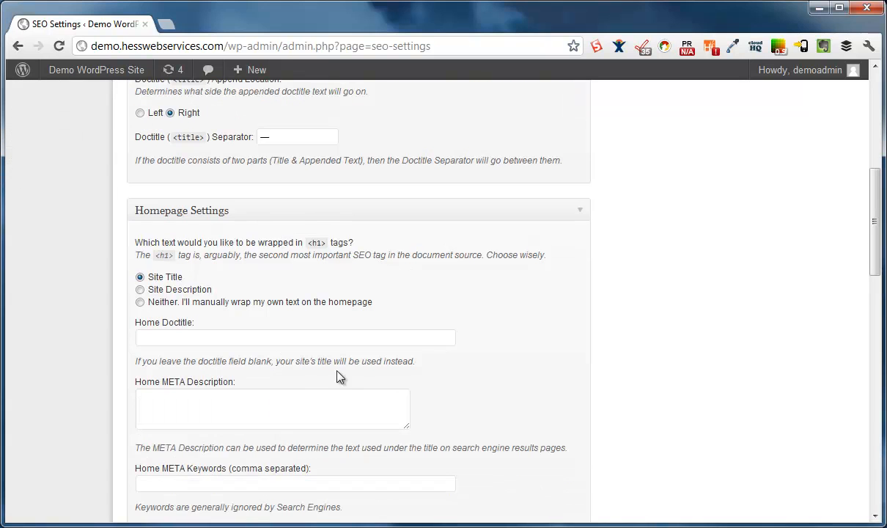
pyautogui.scroll(-2, 396, 395)
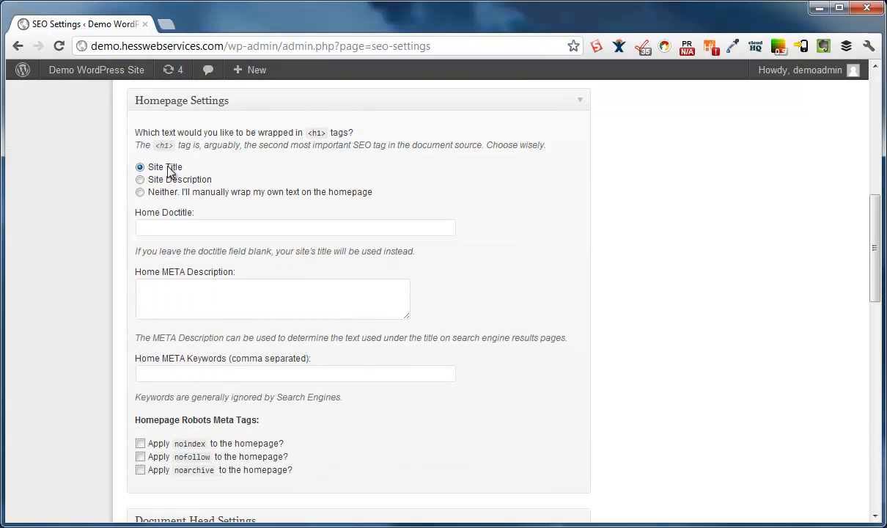
# Review the Homepage h1 and META description and keywords fields without changing them
pyautogui.moveTo(155, 146); pyautogui.dragTo(176, 146)
pyautogui.click(215, 176)
pyautogui.scroll(-1, 183, 341)
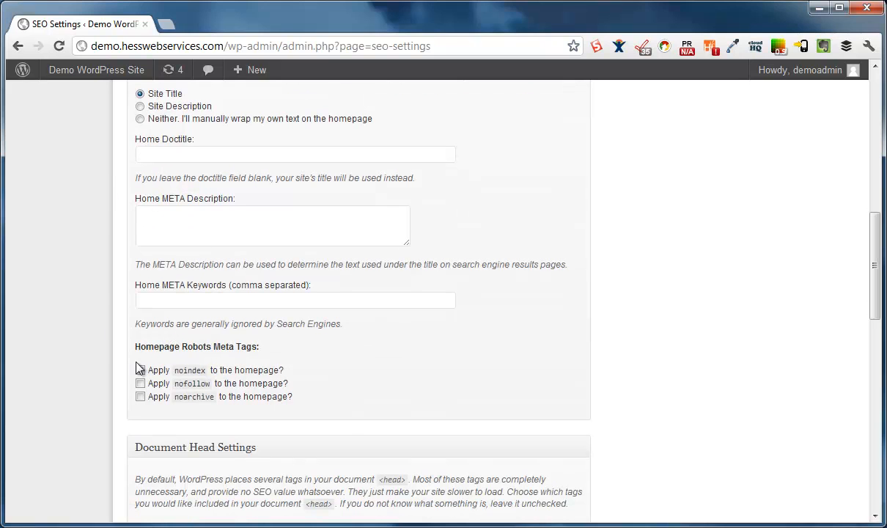
pyautogui.click(171, 210)
pyautogui.click(194, 296)
# Save the SEO settings with noindex on archives and noodp/noydir applied
pyautogui.scroll(-1, 281, 353)
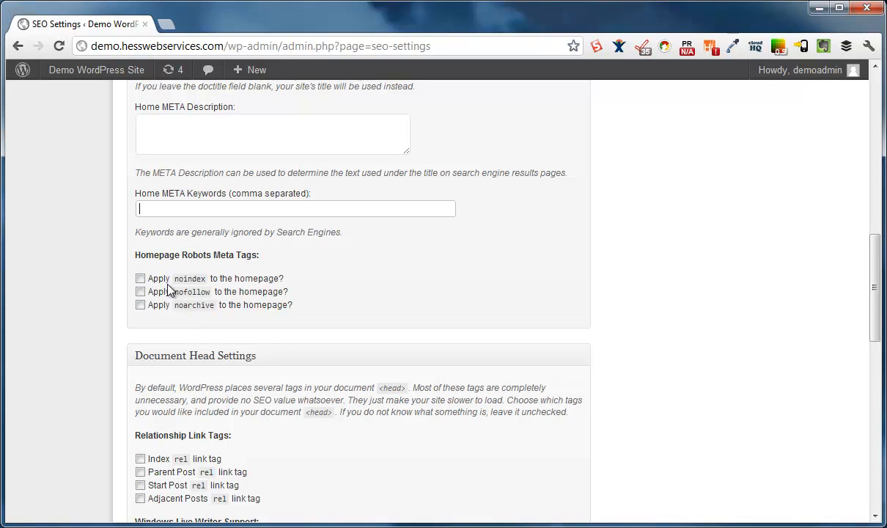
pyautogui.scroll(-2, 151, 434)
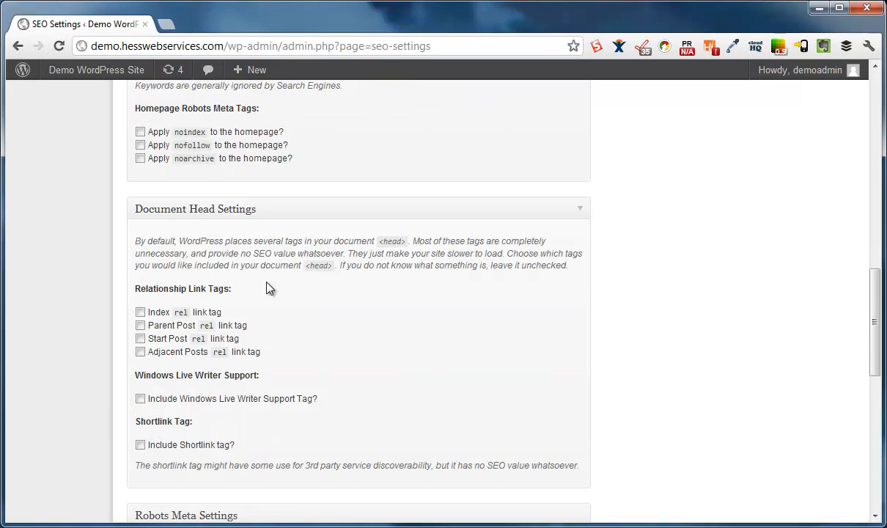
pyautogui.scroll(-4, 161, 398)
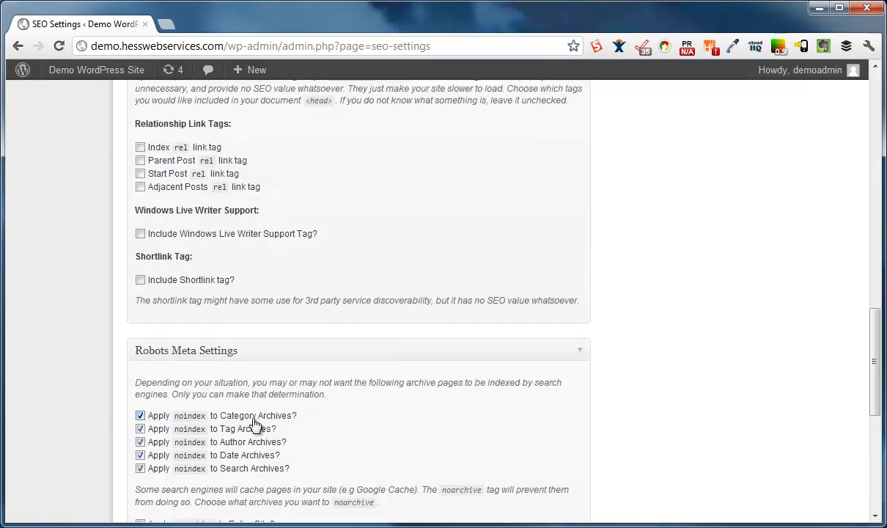
pyautogui.scroll(3, 284, 393)
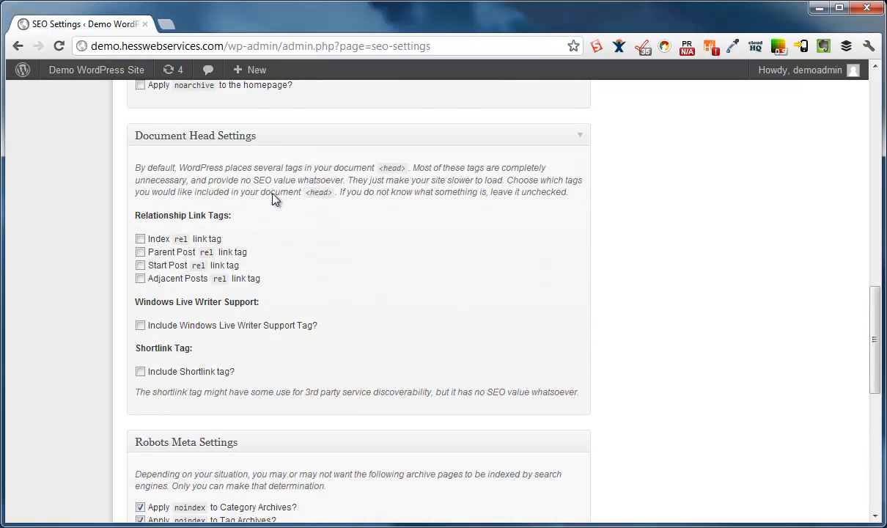
pyautogui.scroll(-4, 313, 379)
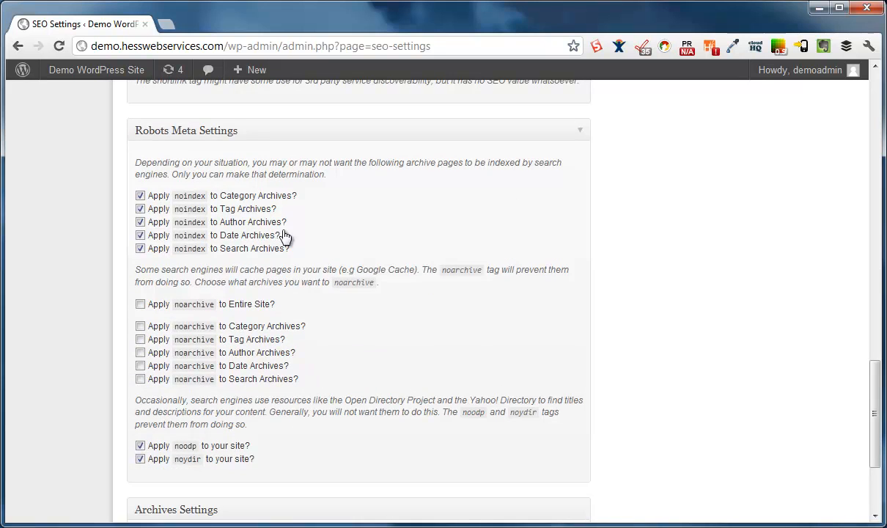
pyautogui.scroll(-3, 319, 268)
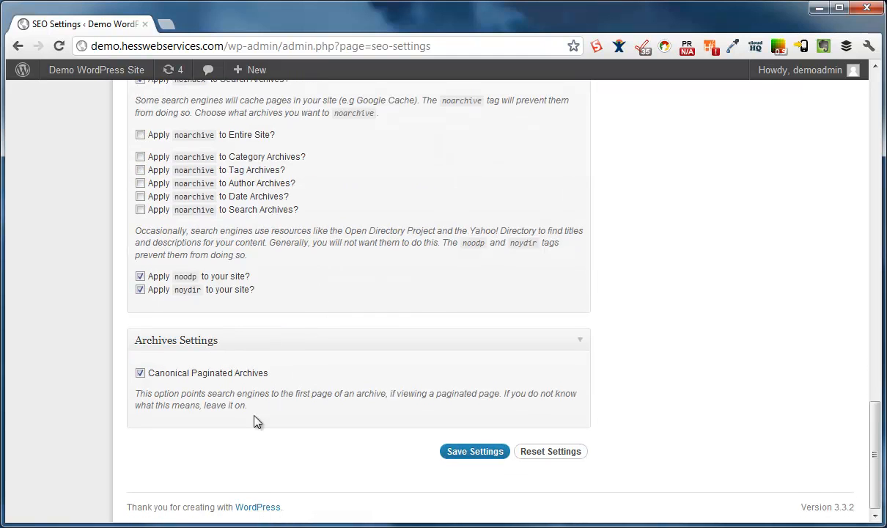
pyautogui.click(455, 450)
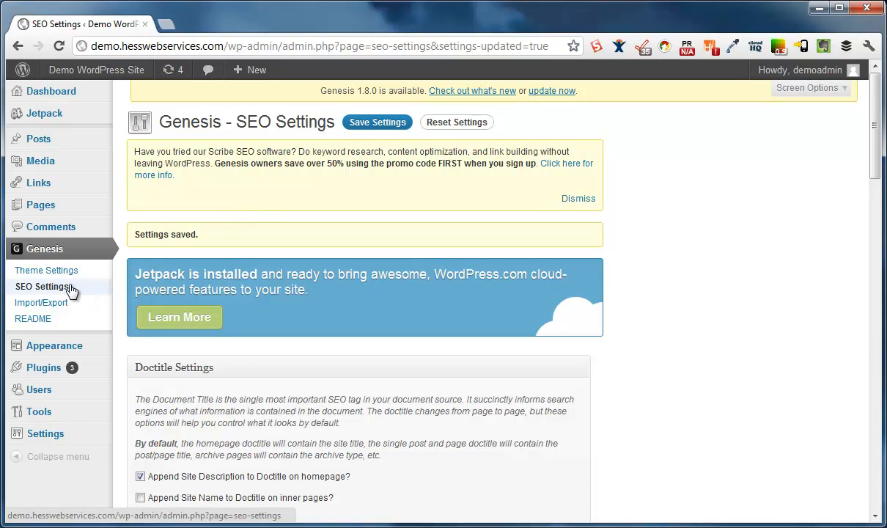
# Open All Posts, view the Hello world! post live, and go back to the list
pyautogui.moveTo(62, 146)
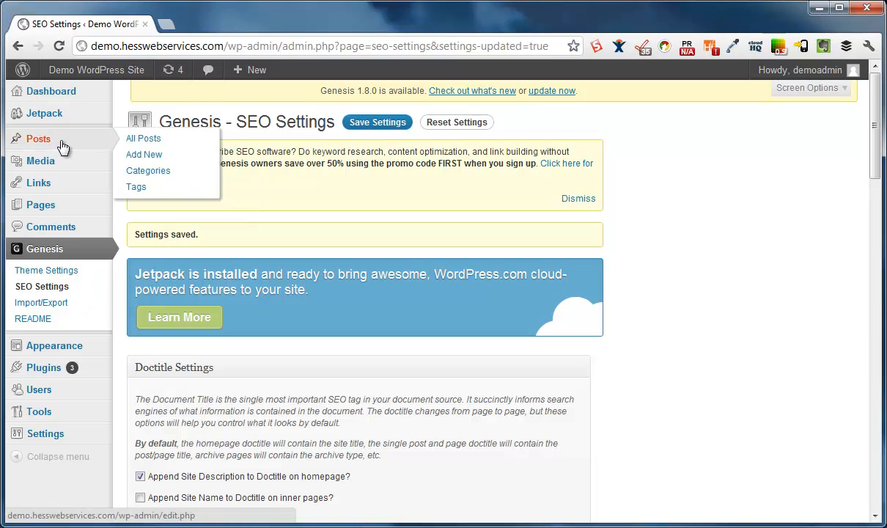
pyautogui.click(153, 143)
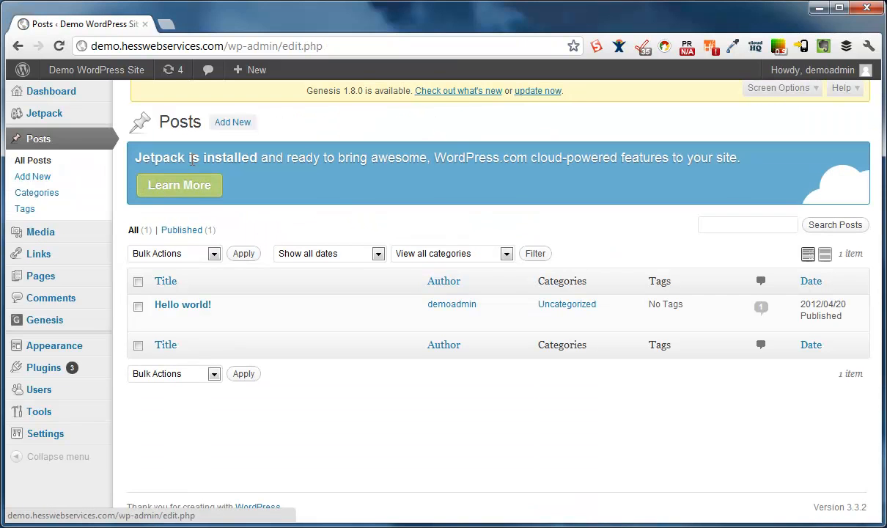
pyautogui.click(258, 320)
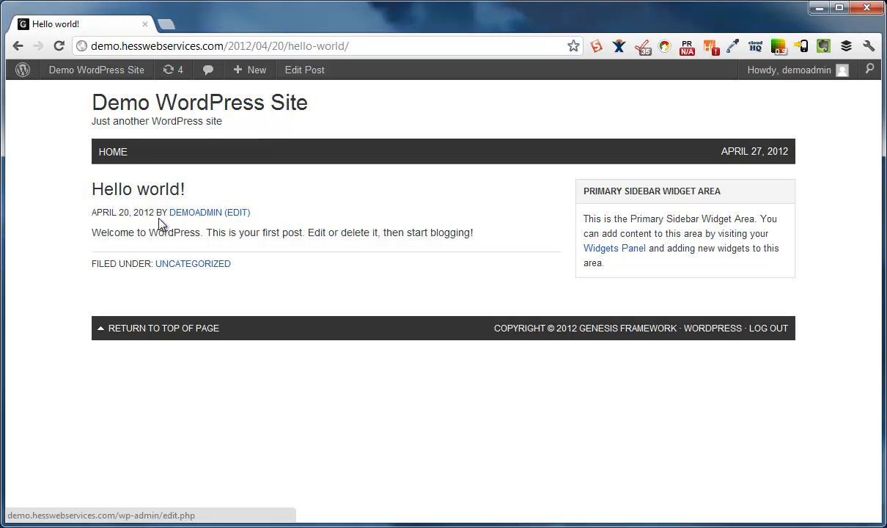
pyautogui.click(17, 45)
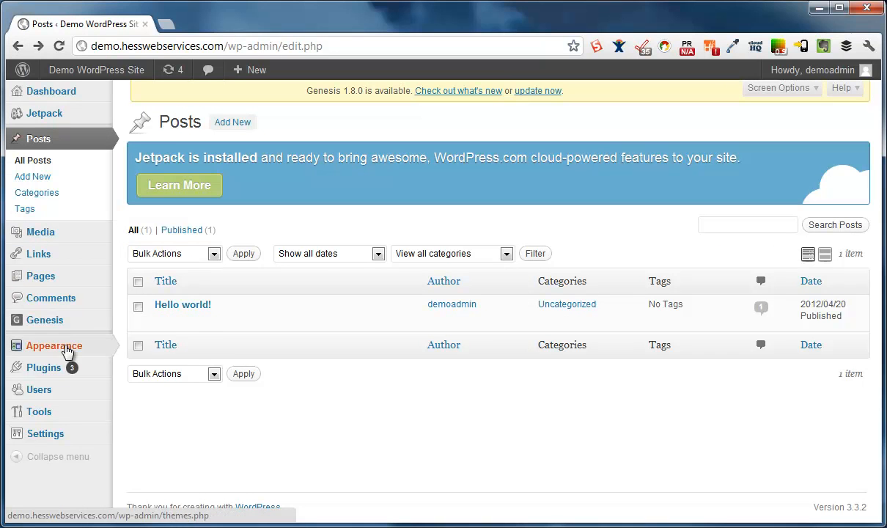
# In a new tab, set the Genesis default layout to sidebar-sidebar-content and save
pyautogui.moveTo(56, 321)
pyautogui.rightClick(153, 322)
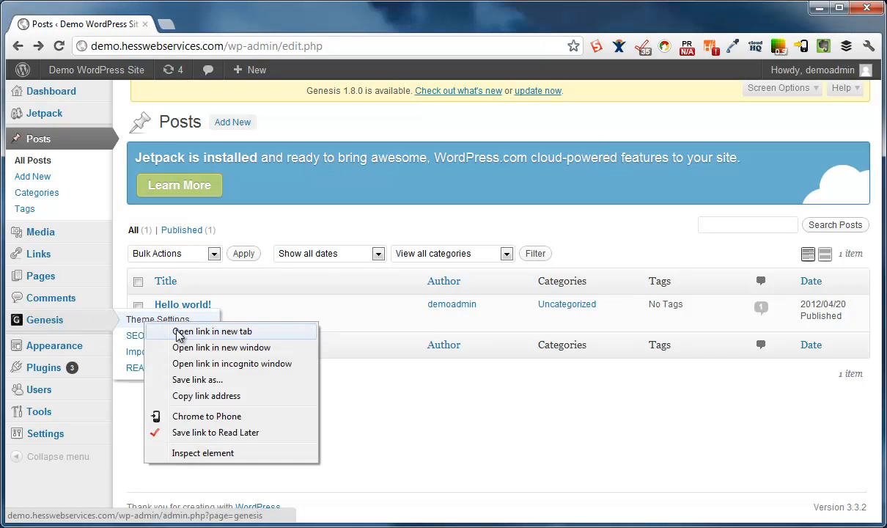
pyautogui.click(180, 332)
pyautogui.click(189, 26)
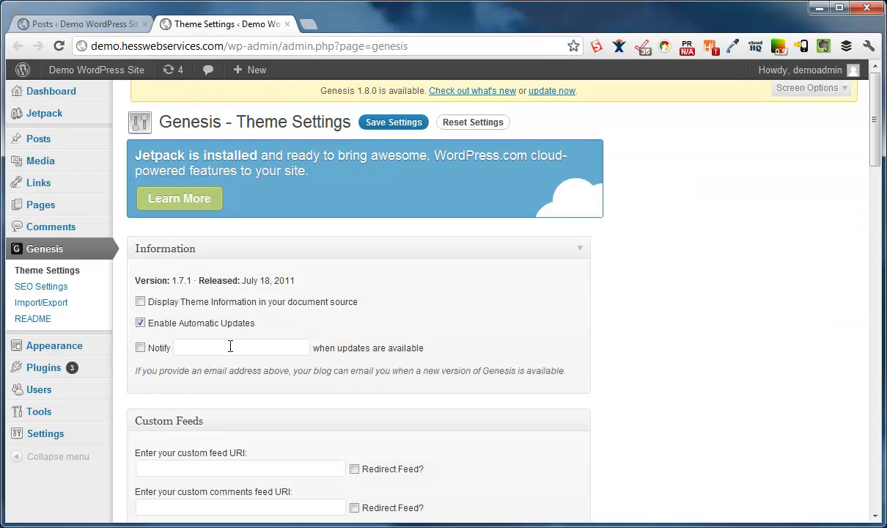
pyautogui.scroll(-4, 227, 346)
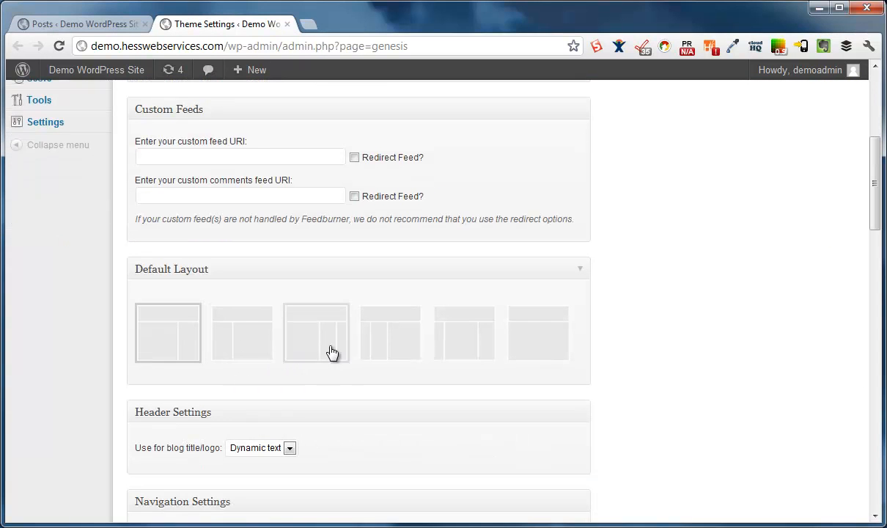
pyautogui.click(252, 346)
pyautogui.click(390, 344)
pyautogui.scroll(4, 236, 219)
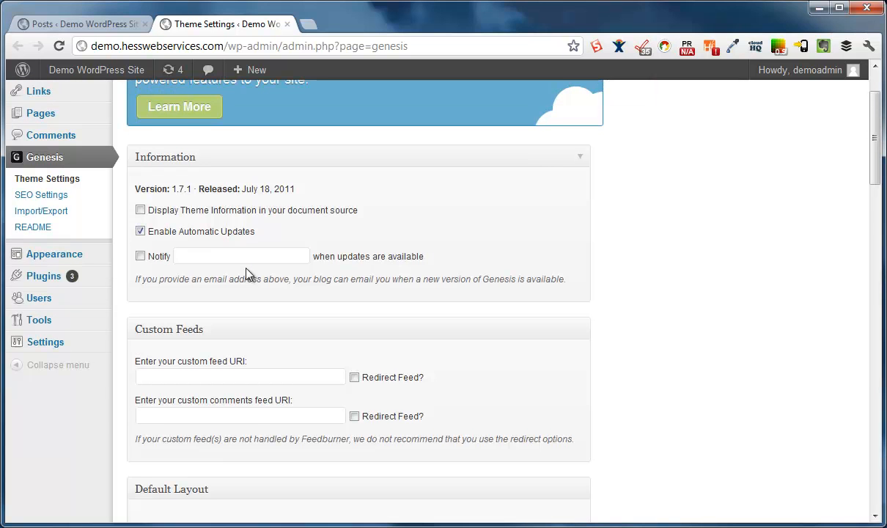
pyautogui.click(387, 124)
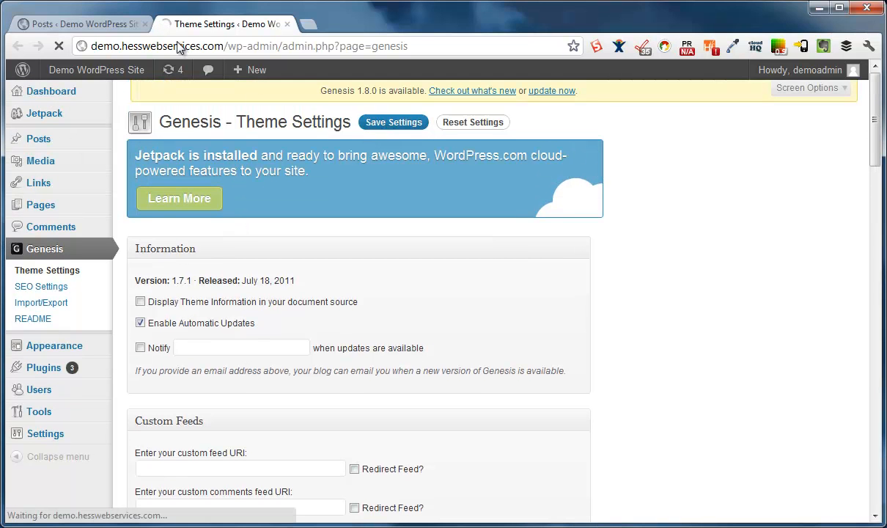
# View the Hello world! post to check the new layout, then return to Theme Settings
pyautogui.click(137, 26)
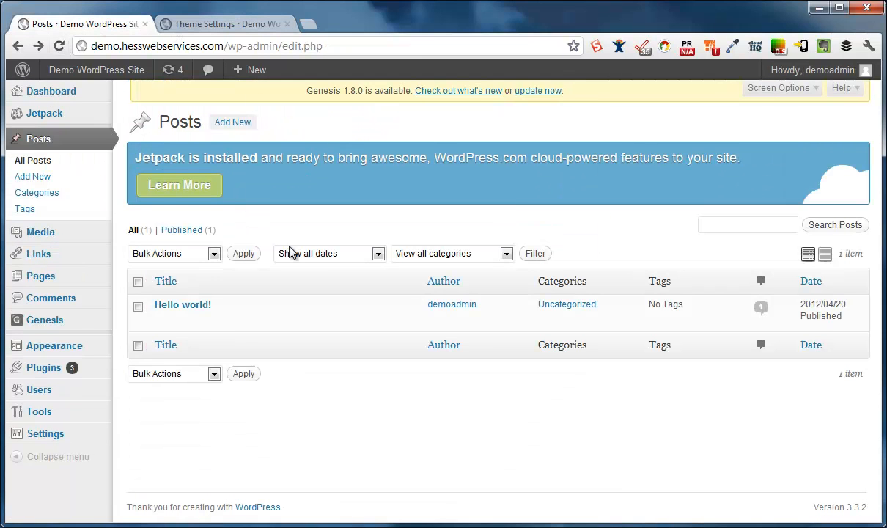
pyautogui.click(264, 319)
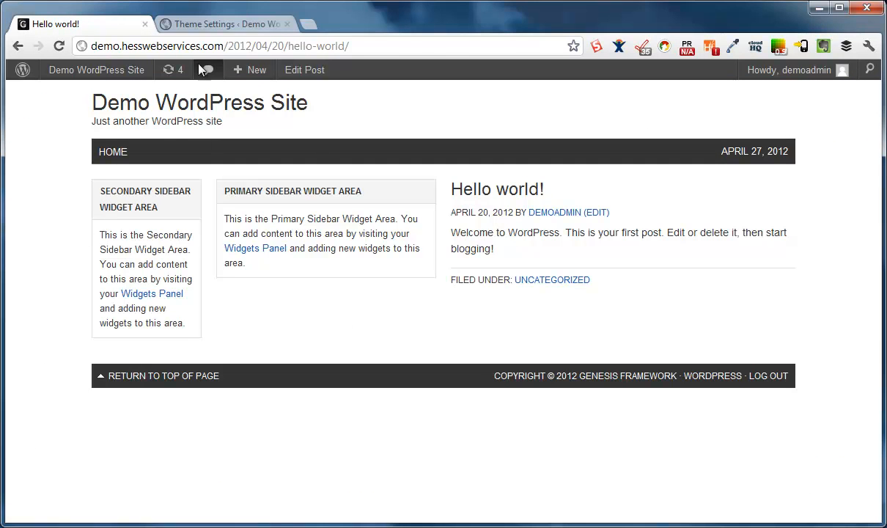
pyautogui.click(205, 23)
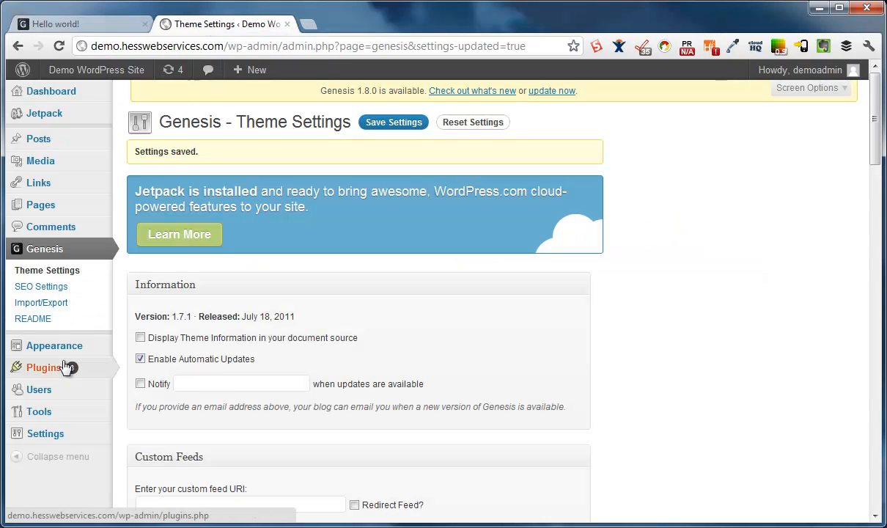
# Open Widgets in a new tab and expand and collapse the Primary and Secondary Sidebar areas
pyautogui.moveTo(70, 350)
pyautogui.rightClick(137, 362)
pyautogui.click(199, 370)
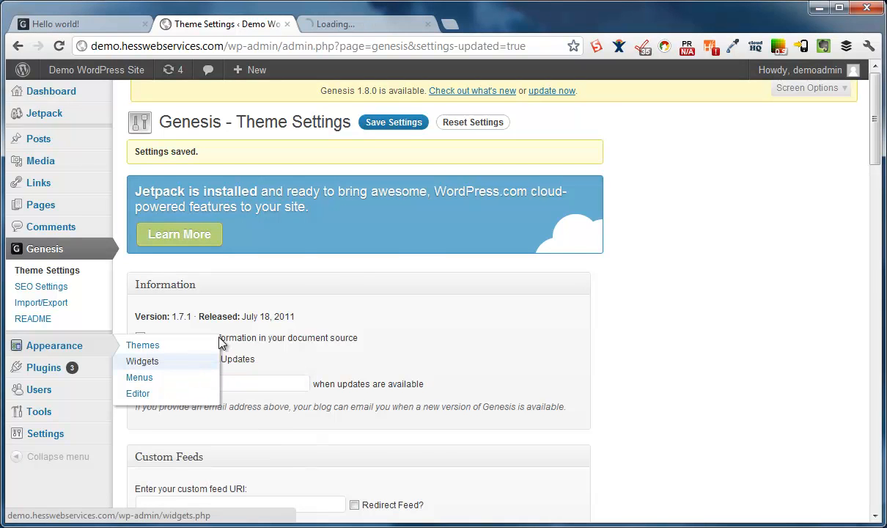
pyautogui.click(337, 25)
pyautogui.click(841, 321)
pyautogui.click(840, 324)
pyautogui.click(840, 366)
pyautogui.click(828, 362)
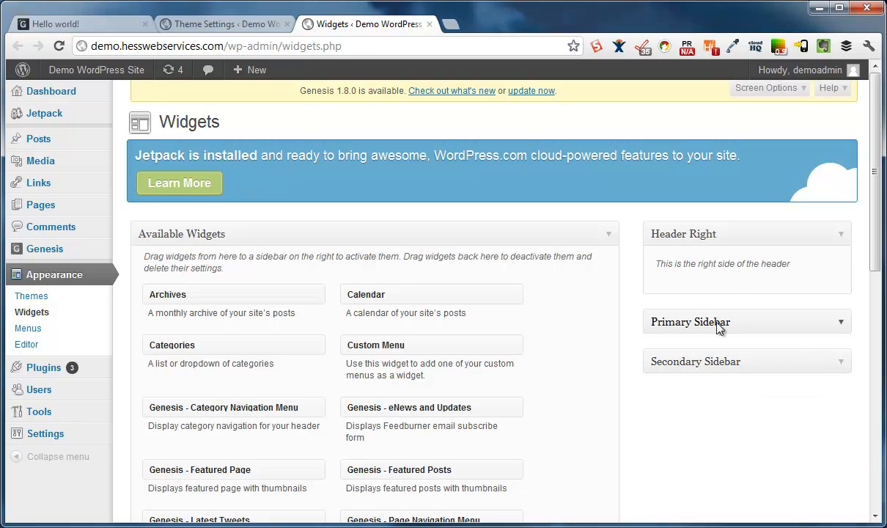
pyautogui.click(237, 25)
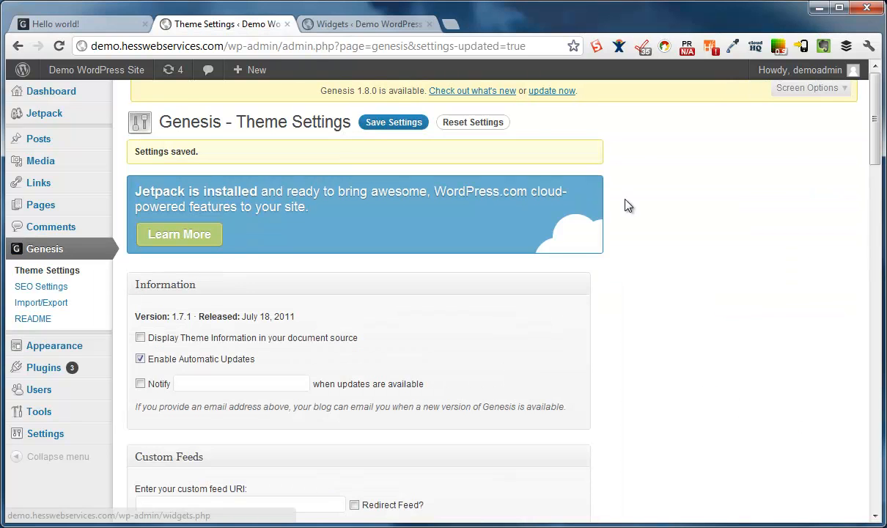
# Check the live post's nav bar date, April 27, 2012, then return to Theme Settings
pyautogui.click(94, 22)
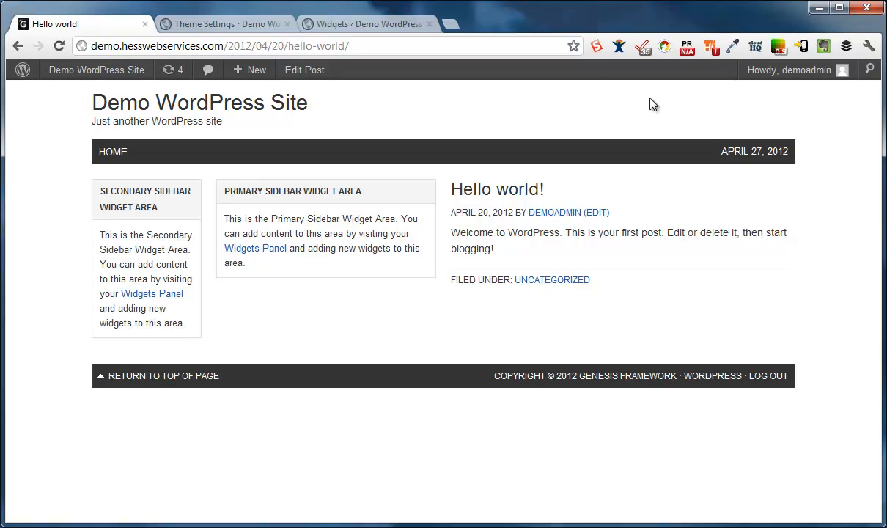
pyautogui.moveTo(718, 151); pyautogui.dragTo(809, 166)
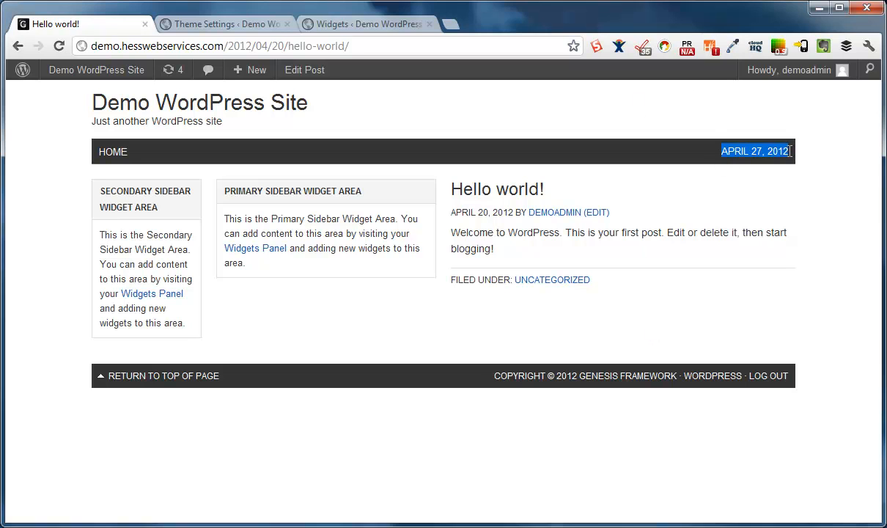
pyautogui.click(809, 167)
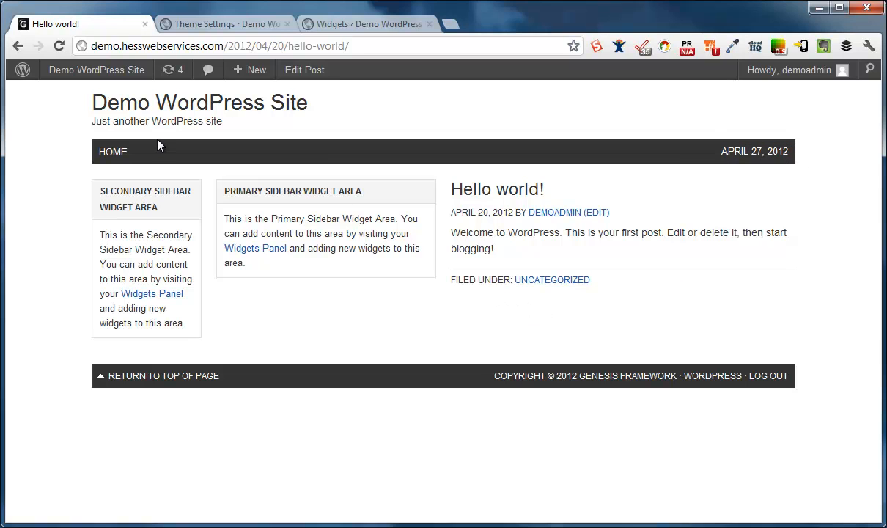
pyautogui.click(217, 29)
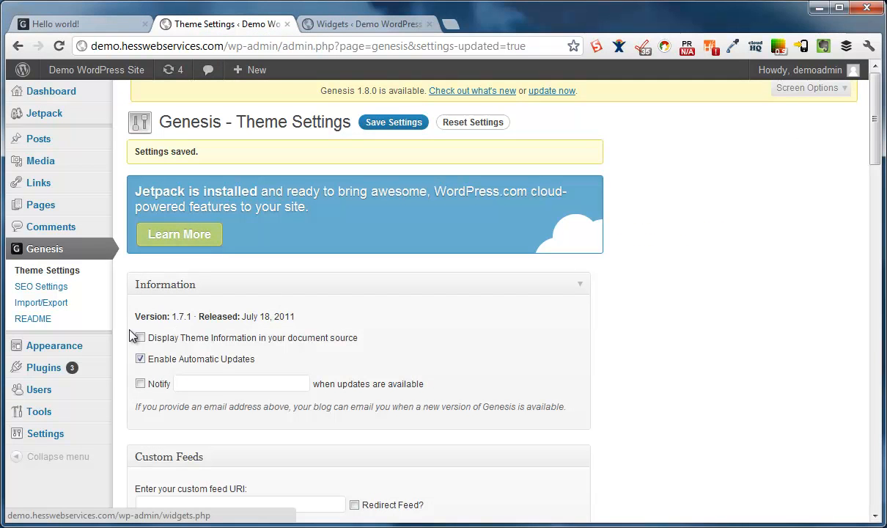
# Create a menu named 'Navigation' and assign it as the Primary Navigation Menu
pyautogui.moveTo(78, 345)
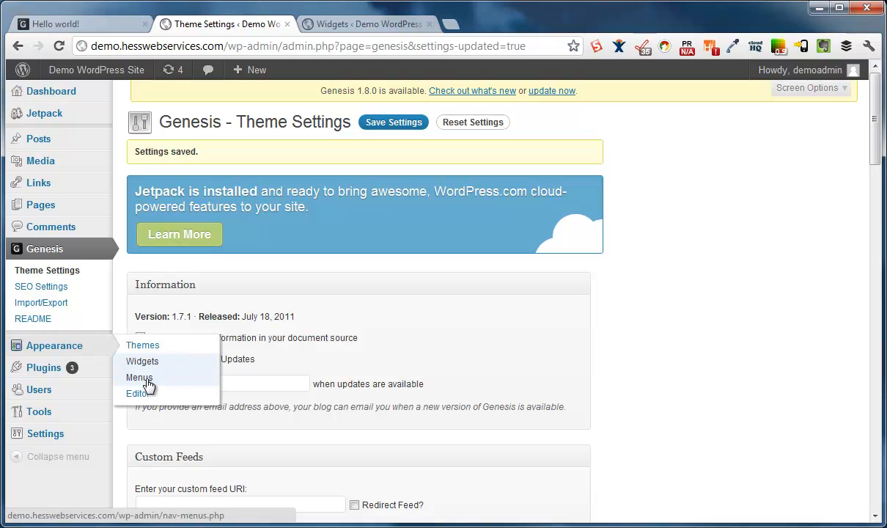
pyautogui.click(147, 381)
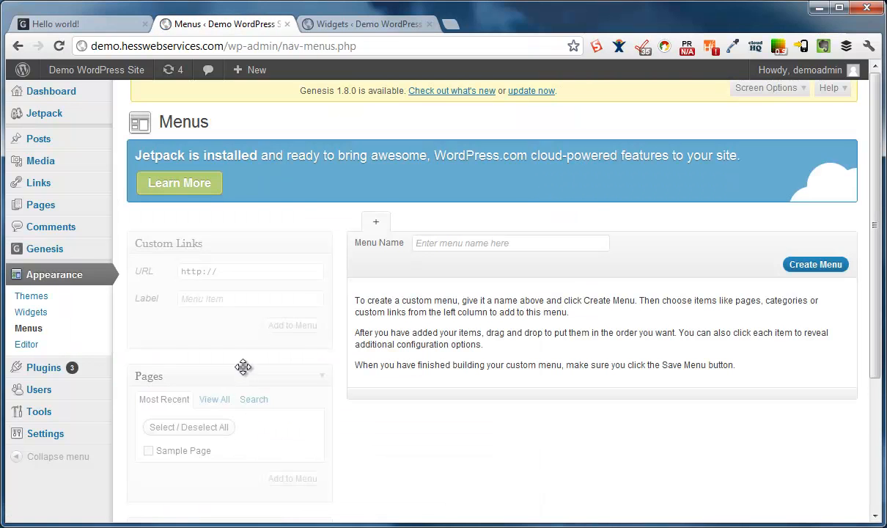
pyautogui.click(433, 243)
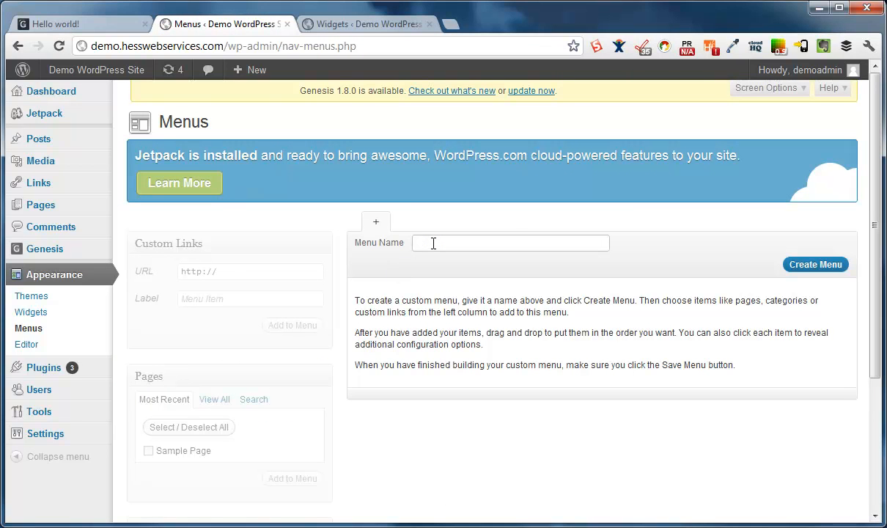
pyautogui.write('Nav')
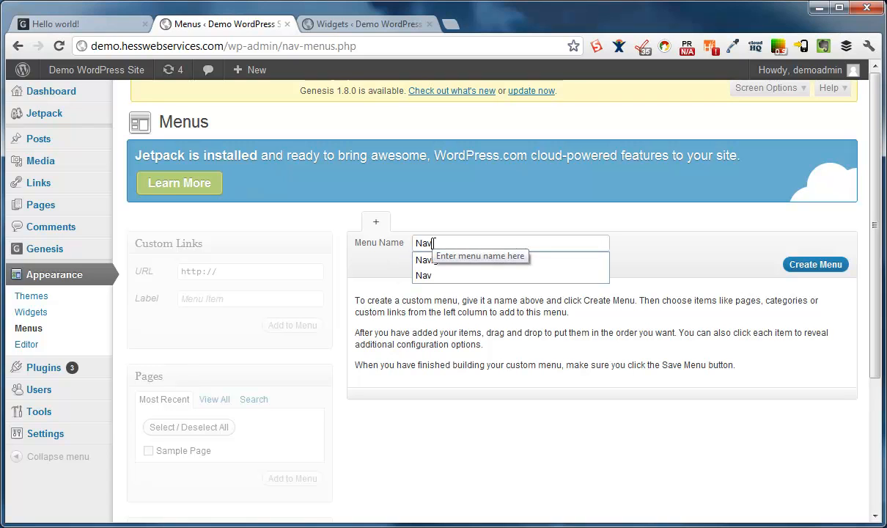
pyautogui.write('igation')
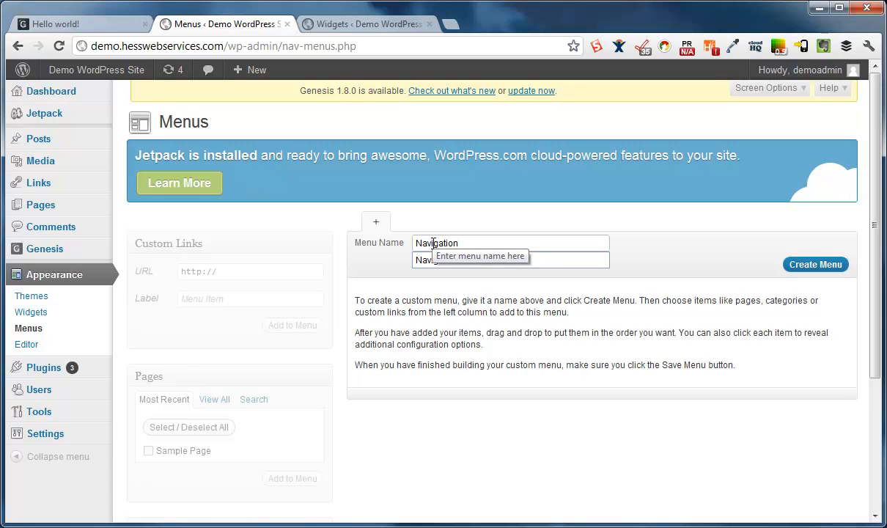
pyautogui.click(835, 265)
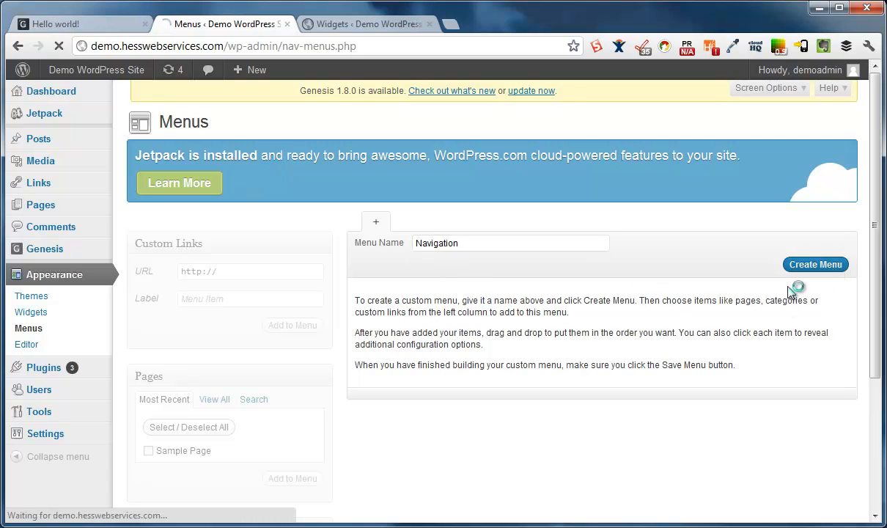
pyautogui.click(288, 354)
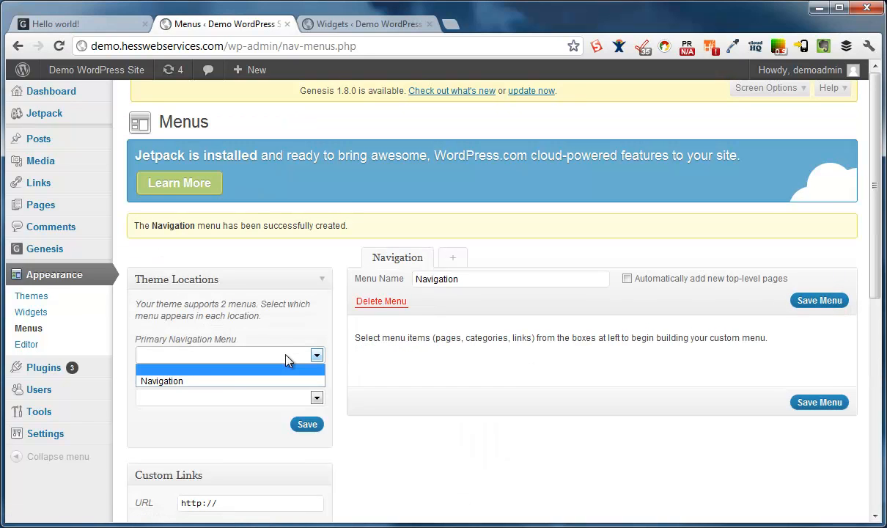
pyautogui.click(227, 379)
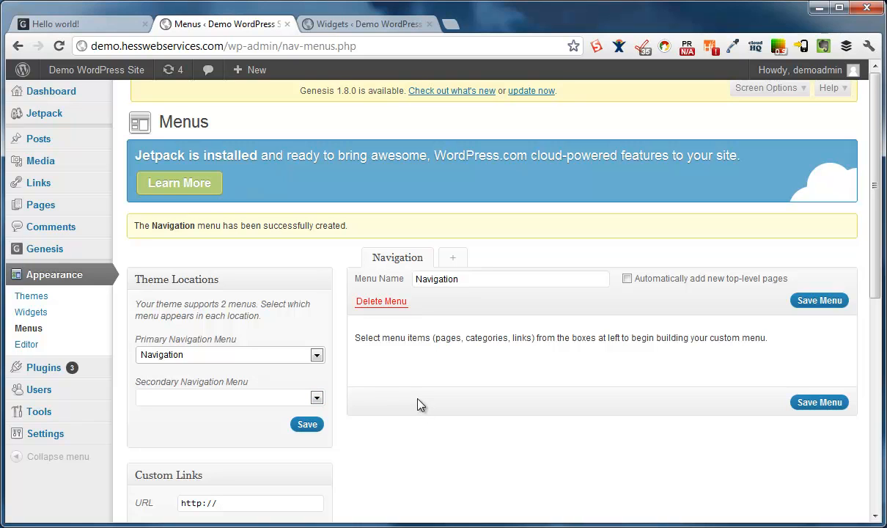
# Add a Google custom link pointing to google.com to the menu
pyautogui.scroll(-3, 359, 373)
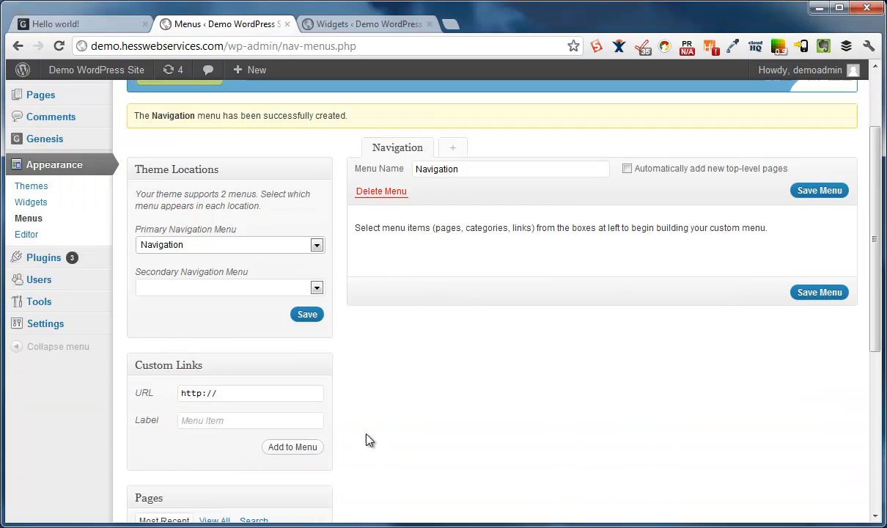
pyautogui.click(252, 419)
pyautogui.write('Google.copm')
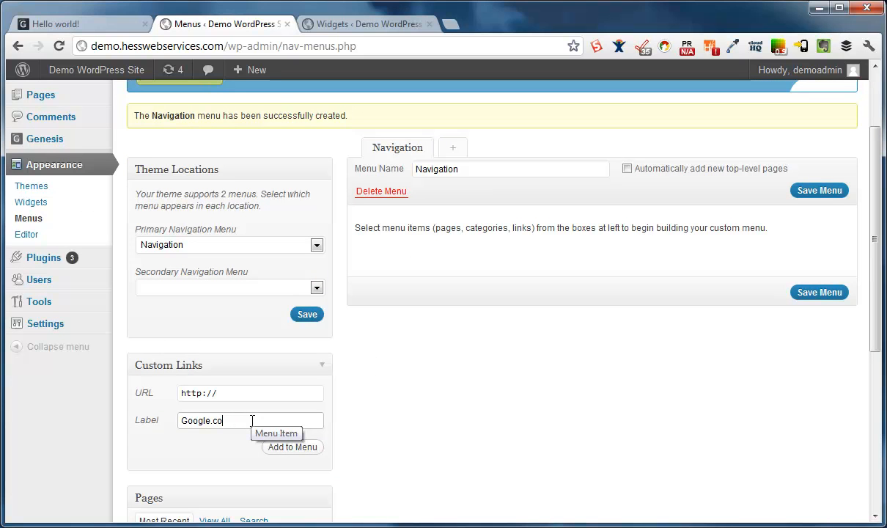
pyautogui.hotkey('shift', 'Tab')
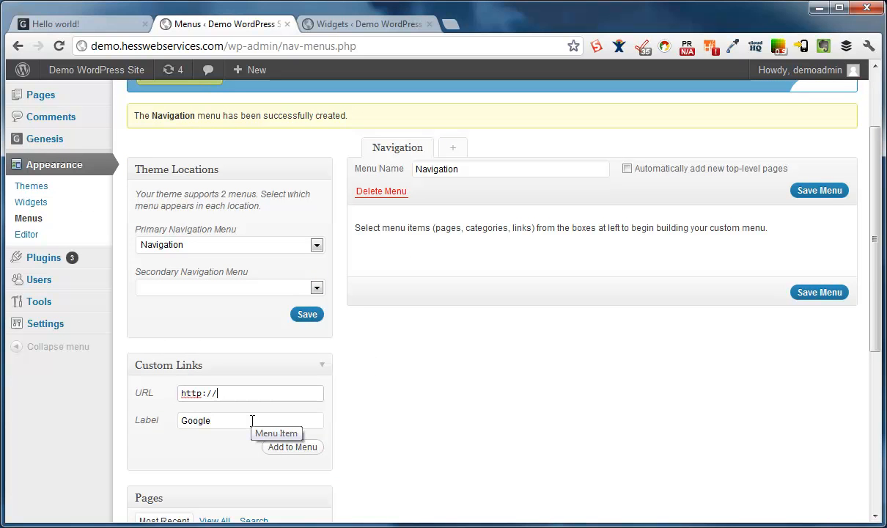
pyautogui.write('google.com')
pyautogui.click(305, 448)
# Add Sample Page and the Uncategorized category to the menu
pyautogui.scroll(-2, 311, 444)
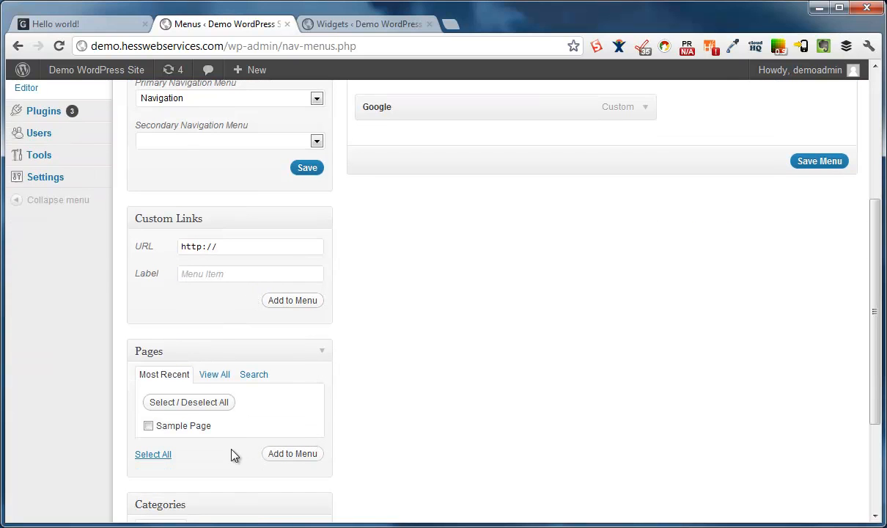
pyautogui.click(149, 425)
pyautogui.click(277, 453)
pyautogui.scroll(-3, 327, 445)
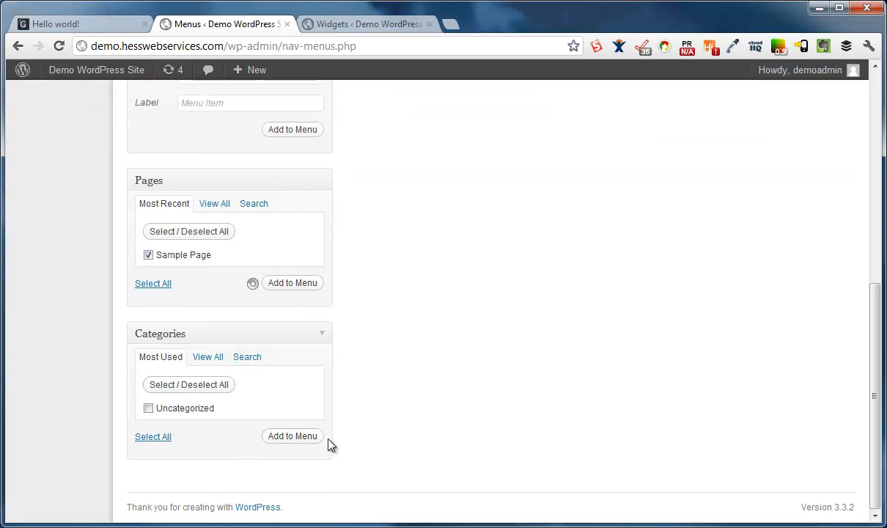
pyautogui.click(178, 409)
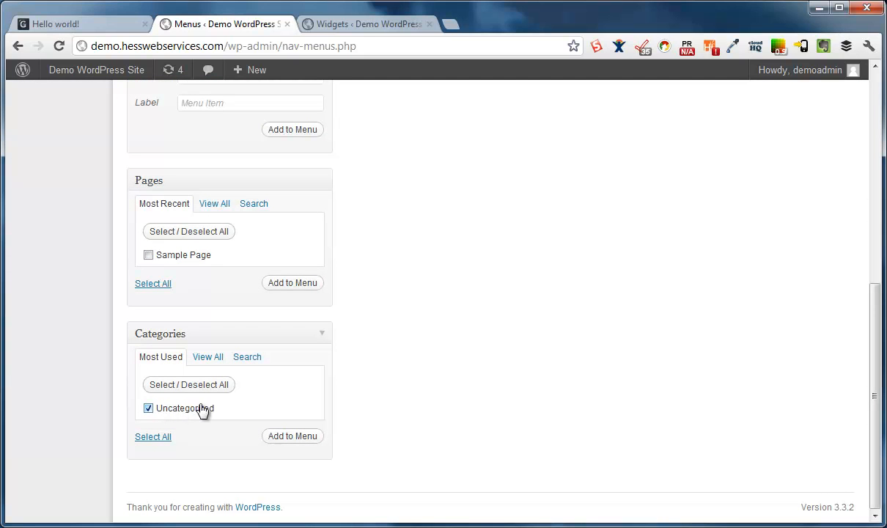
pyautogui.click(320, 438)
pyautogui.scroll(4, 630, 356)
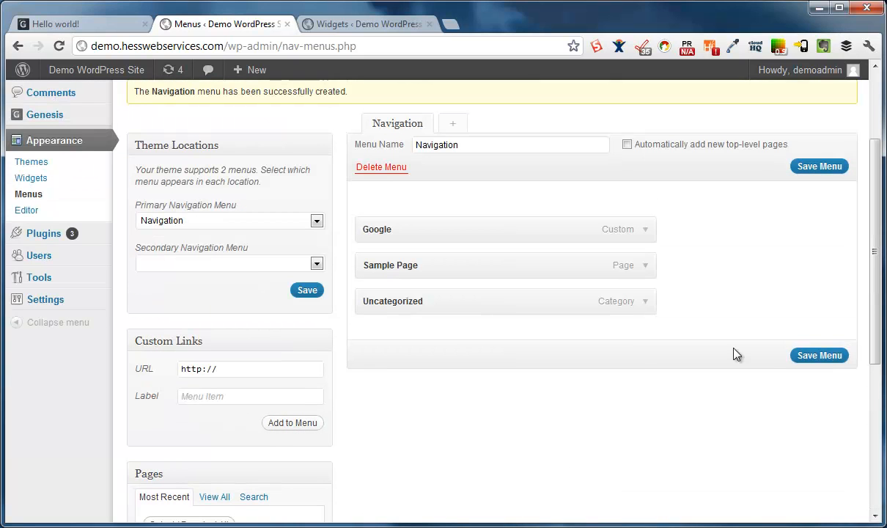
# Save the Navigation menu, then reload the live site to see Google, Sample Page and Uncategorized in the header
pyautogui.click(825, 357)
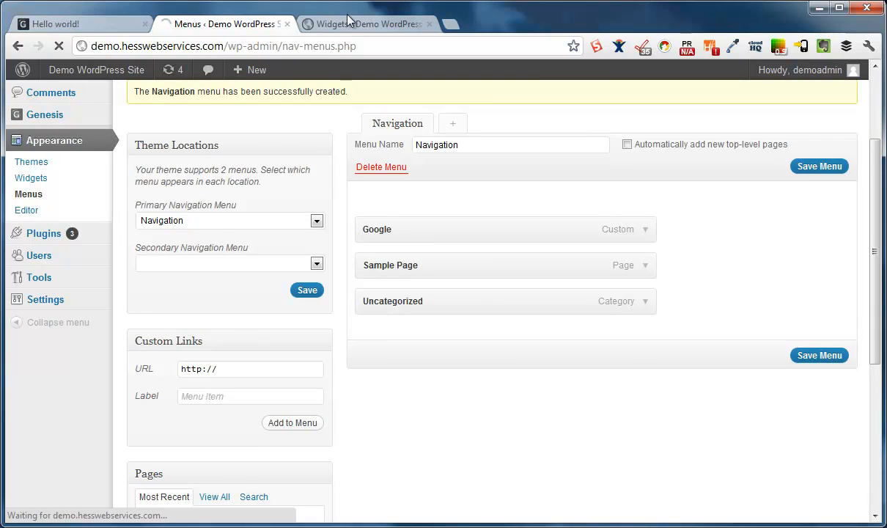
pyautogui.click(59, 23)
pyautogui.click(59, 45)
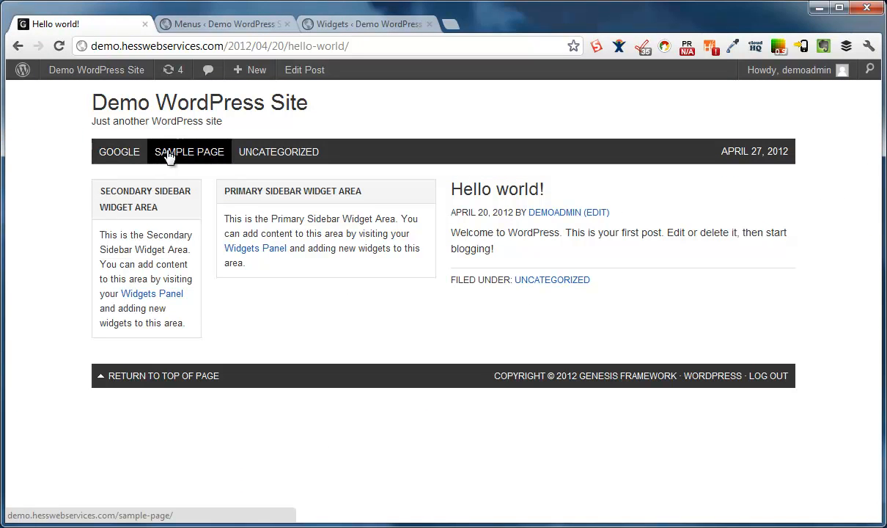
pyautogui.click(248, 152)
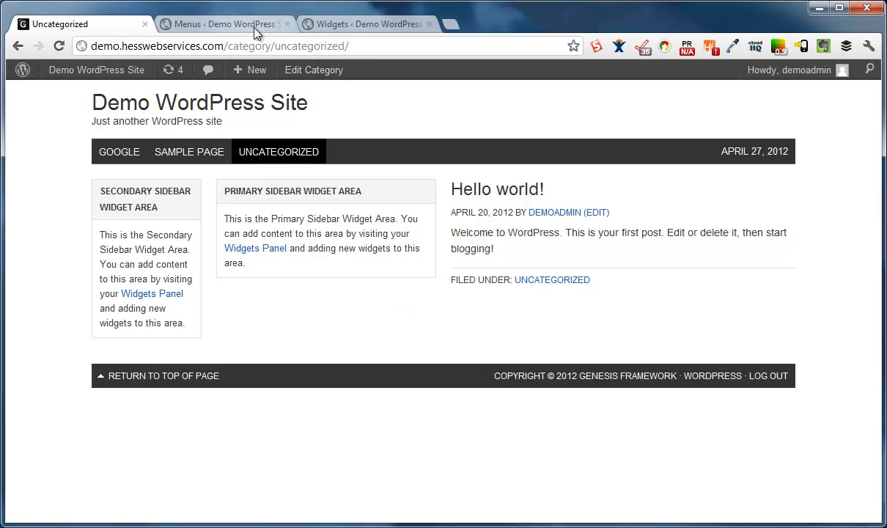
pyautogui.click(216, 25)
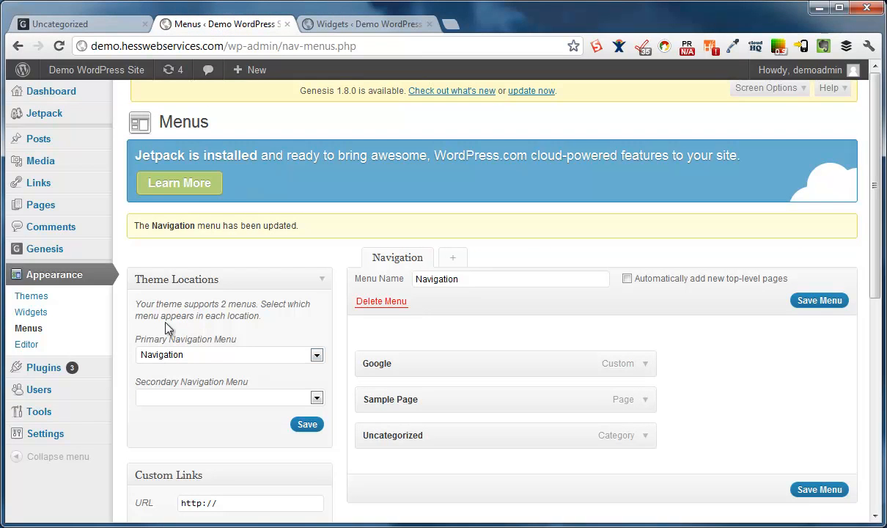
# Upload freelance-71654.zip as a new theme, install it and activate Freelance Child Theme 1.0
pyautogui.moveTo(78, 412)
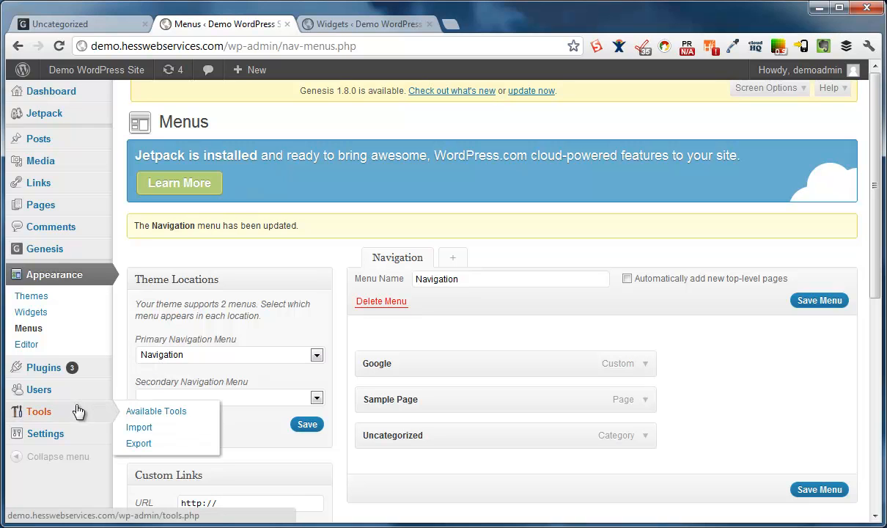
pyautogui.click(41, 301)
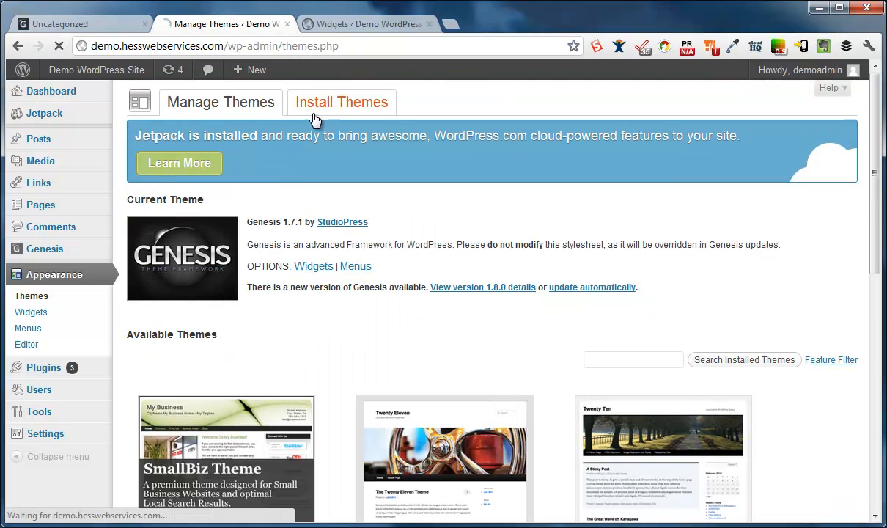
pyautogui.click(327, 108)
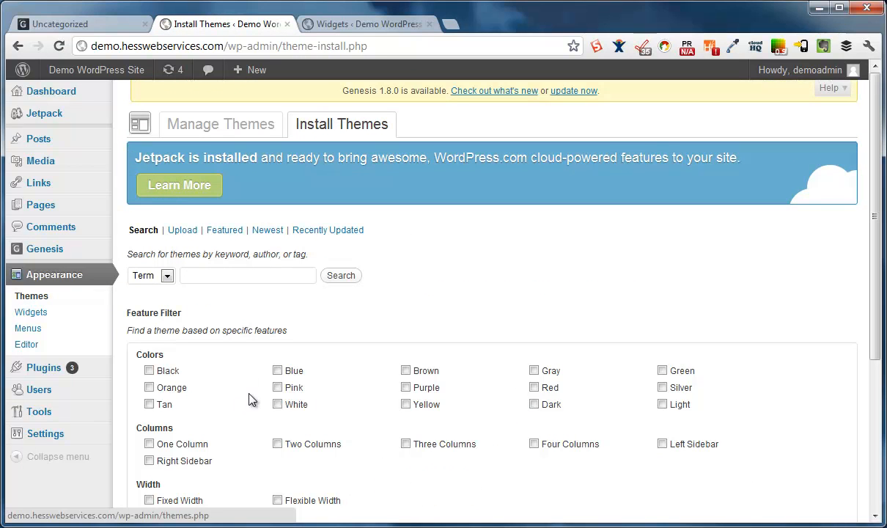
pyautogui.click(181, 231)
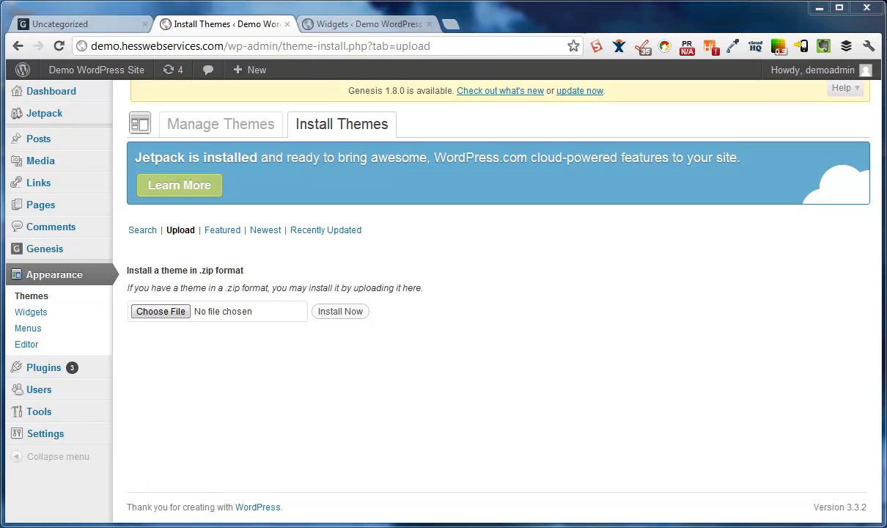
pyautogui.moveTo(660, 278); pyautogui.dragTo(264, 312)
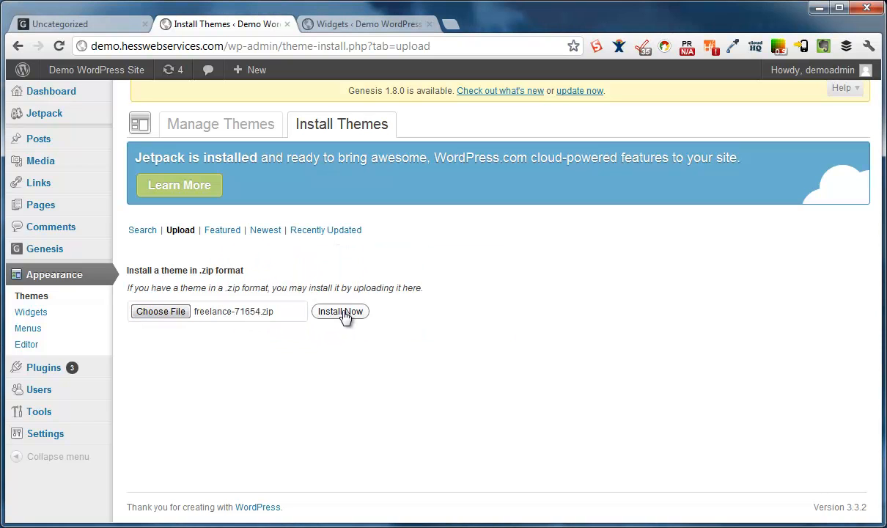
pyautogui.click(344, 314)
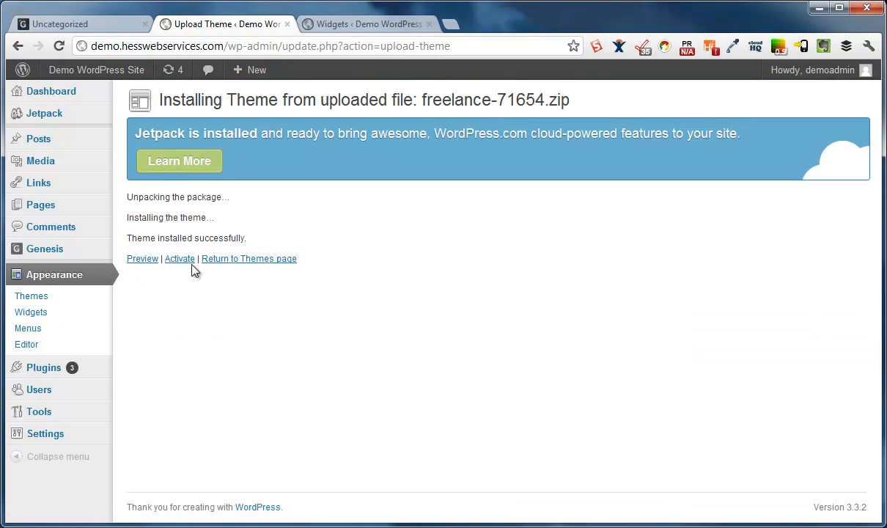
pyautogui.click(183, 259)
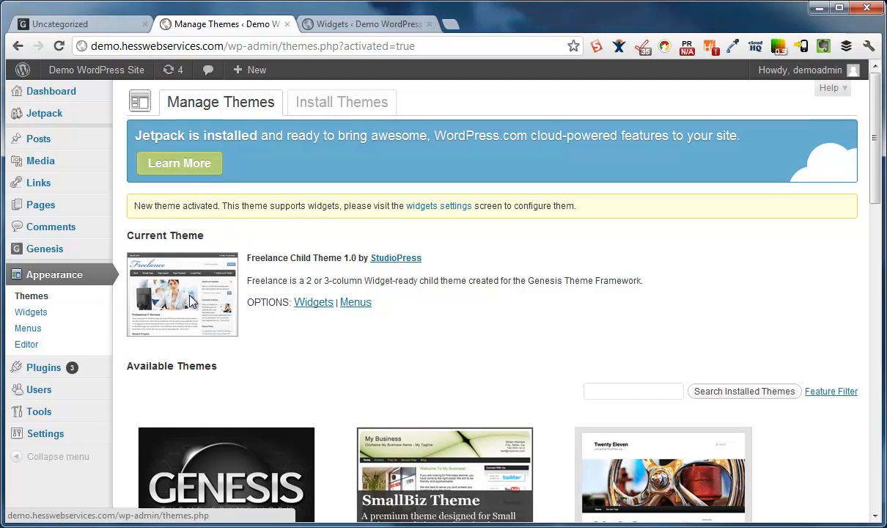
pyautogui.click(60, 24)
pyautogui.moveTo(65, 72)
pyautogui.click(59, 46)
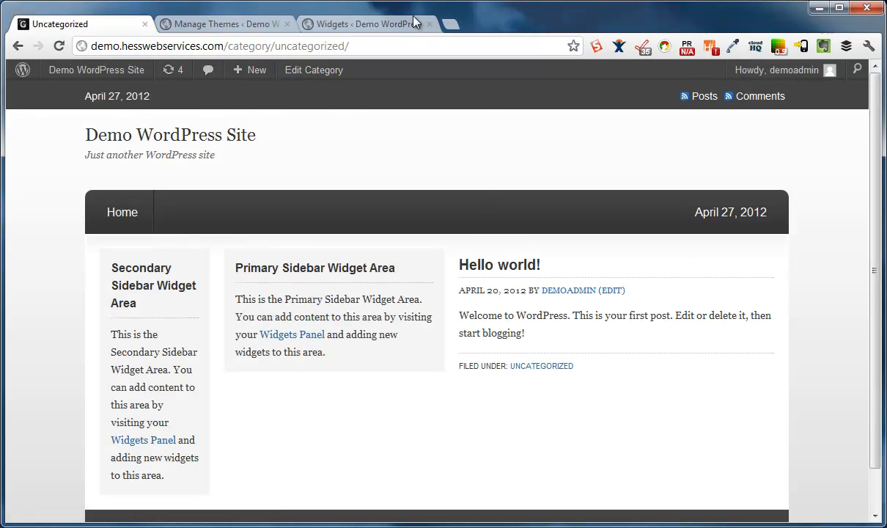
pyautogui.scroll(-2, 426, 356)
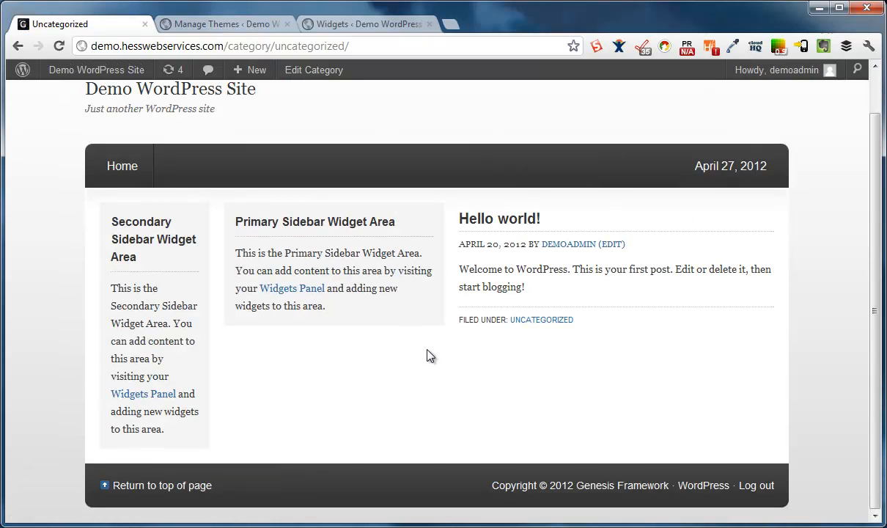
pyautogui.scroll(2, 469, 385)
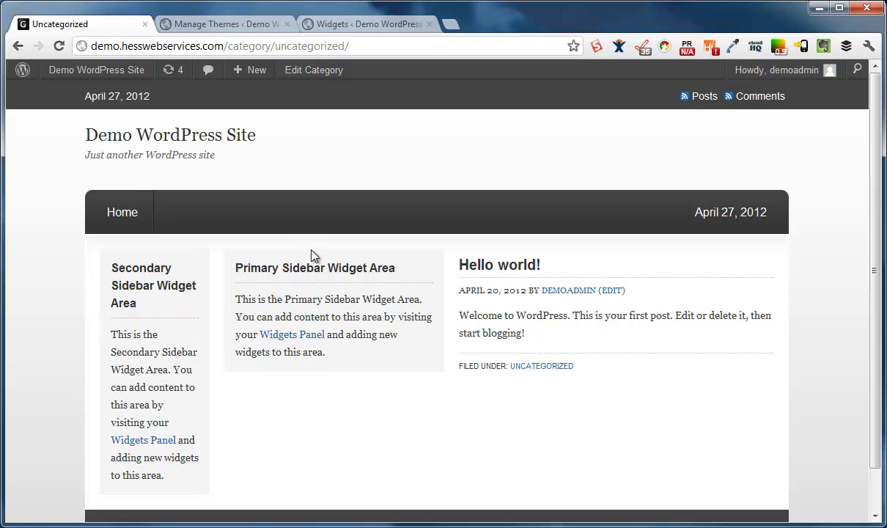
pyautogui.click(226, 25)
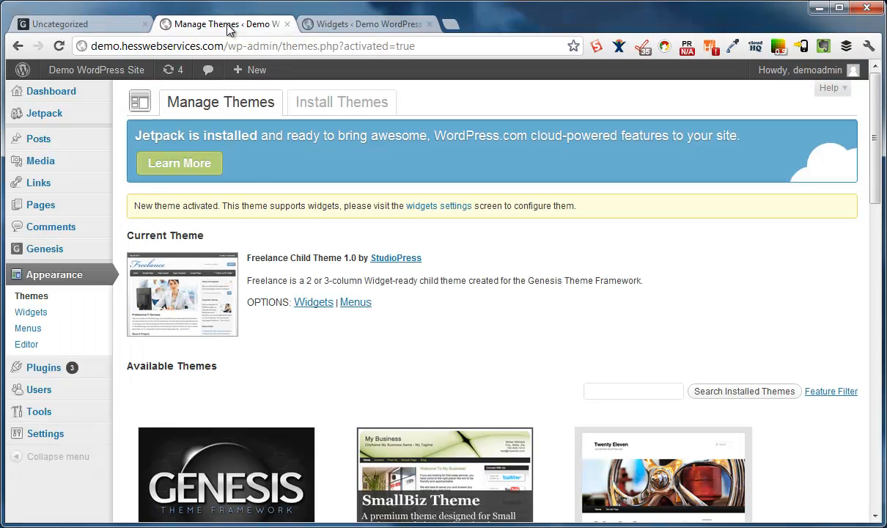
# Upgrade Genesis to 1.8.0 from the Dashboard notice, confirming the overwrite and completing the upgrade
pyautogui.click(59, 91)
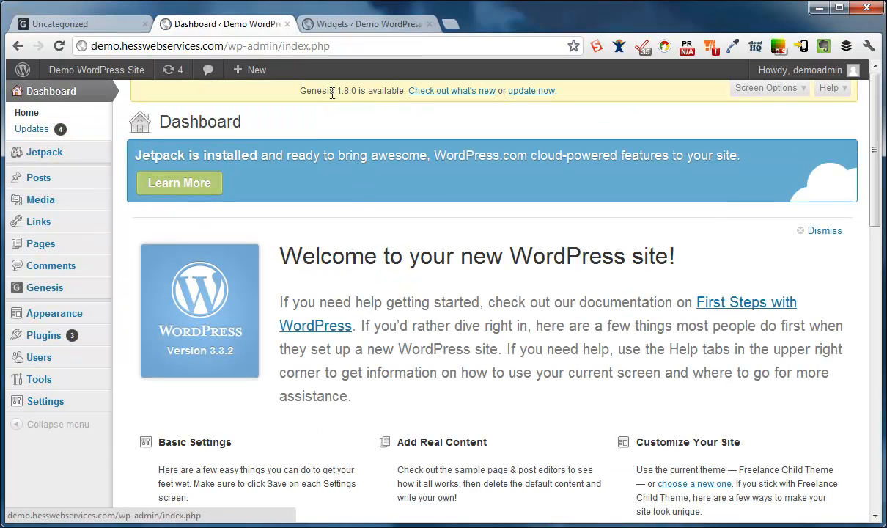
pyautogui.moveTo(320, 93); pyautogui.dragTo(373, 92)
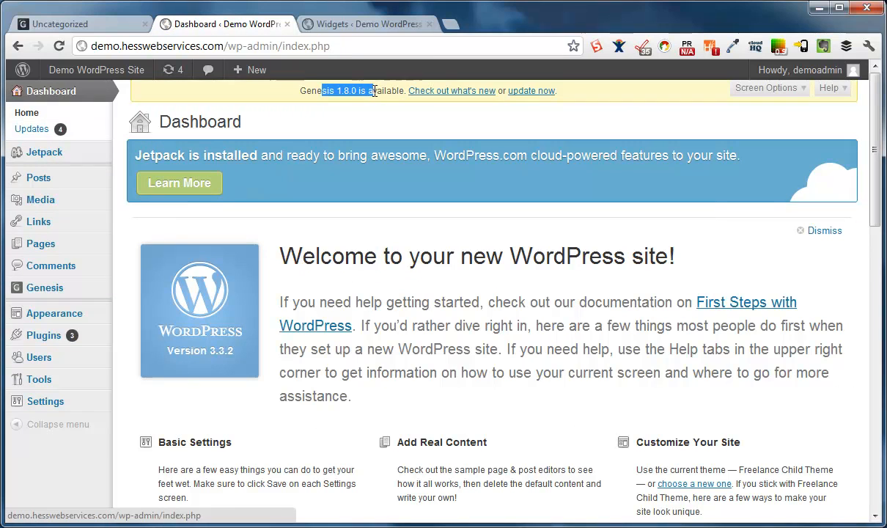
pyautogui.click(533, 95)
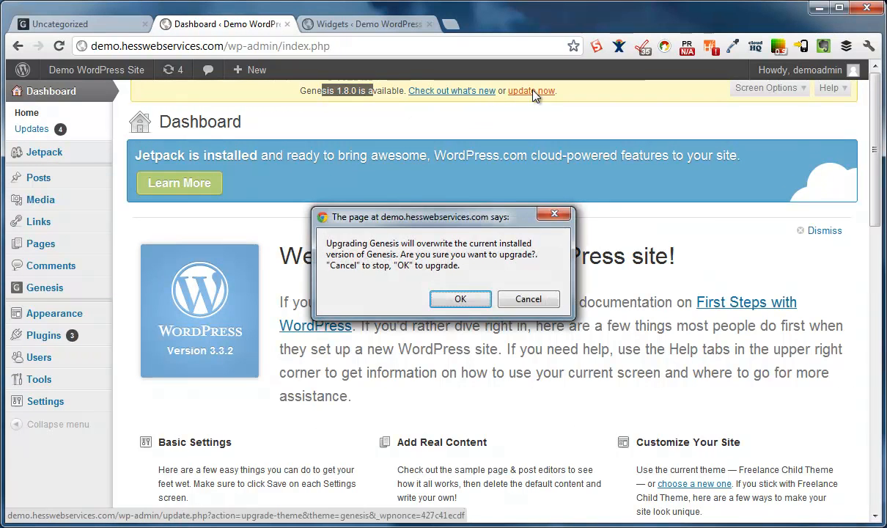
pyautogui.click(451, 294)
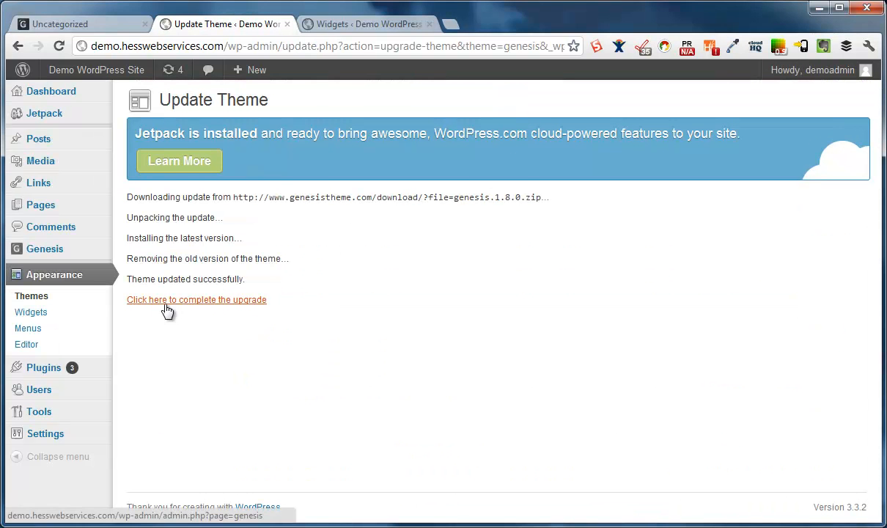
pyautogui.click(204, 300)
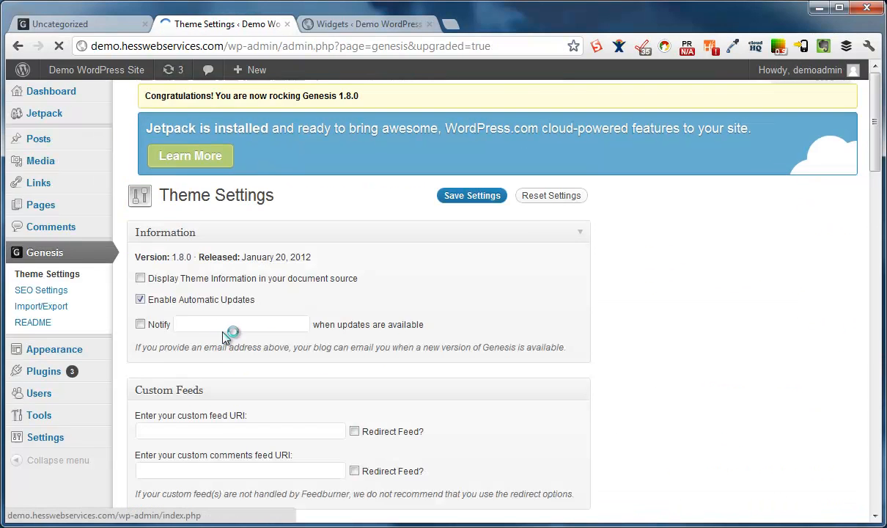
# Reload the live site to view it after the Genesis update
pyautogui.click(126, 24)
pyautogui.moveTo(58, 79)
pyautogui.click(58, 46)
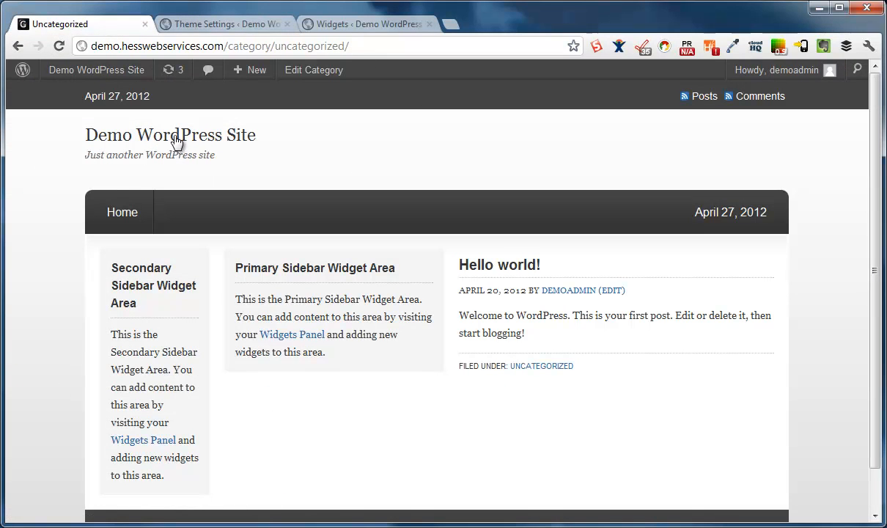
pyautogui.click(228, 27)
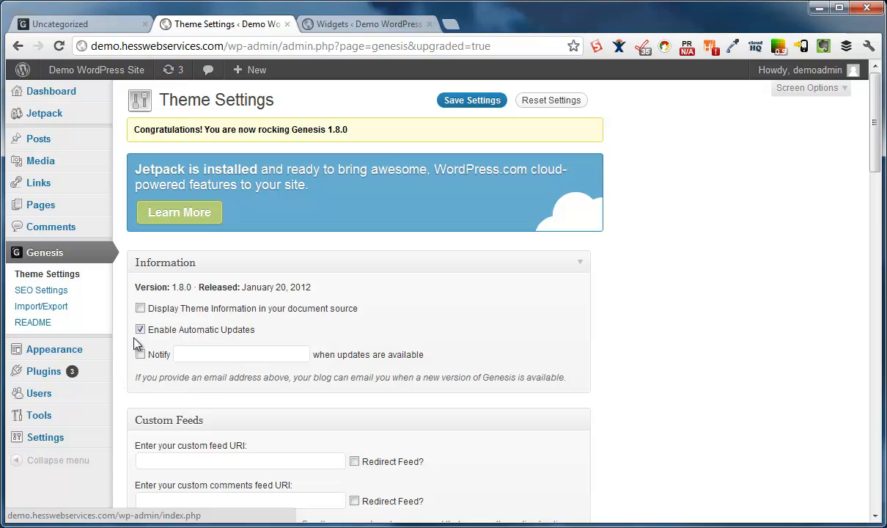
# View the Freelance Child Theme's style.css in the theme editor, then return to the Dashboard
pyautogui.moveTo(77, 357)
pyautogui.click(137, 398)
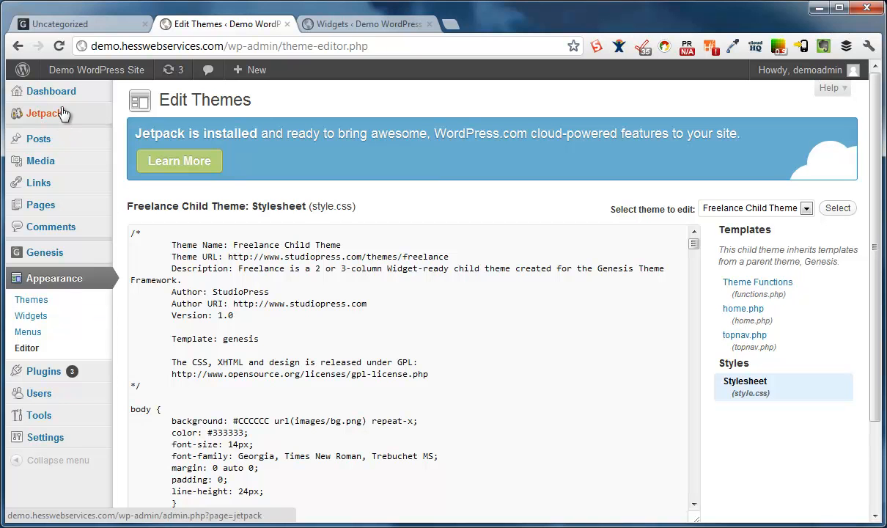
pyautogui.click(47, 90)
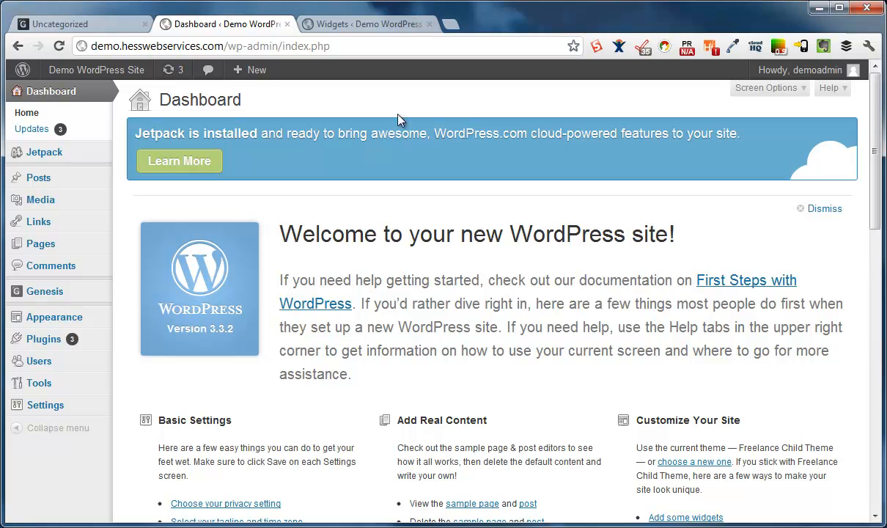
# Scroll through the live Uncategorized page showing Hello world! and the empty Primary and Secondary Sidebars
pyautogui.click(104, 25)
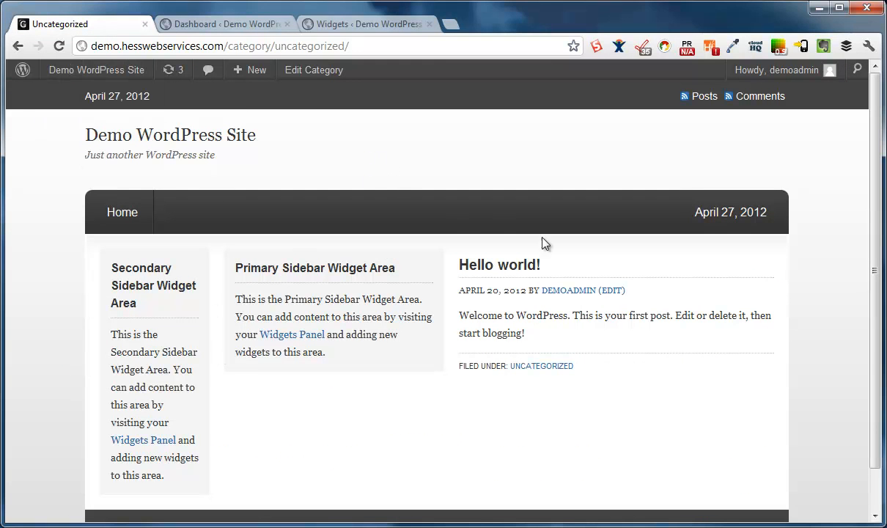
pyautogui.scroll(-1, 557, 242)
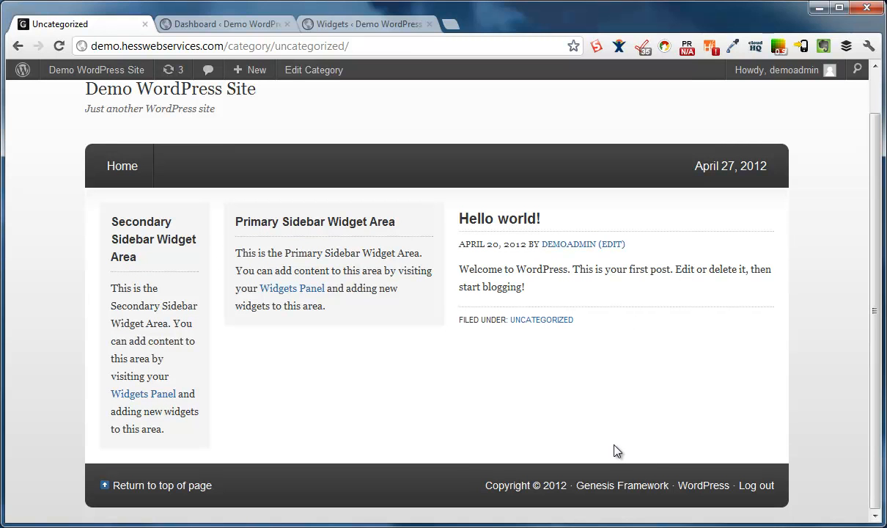
pyautogui.scroll(1, 447, 400)
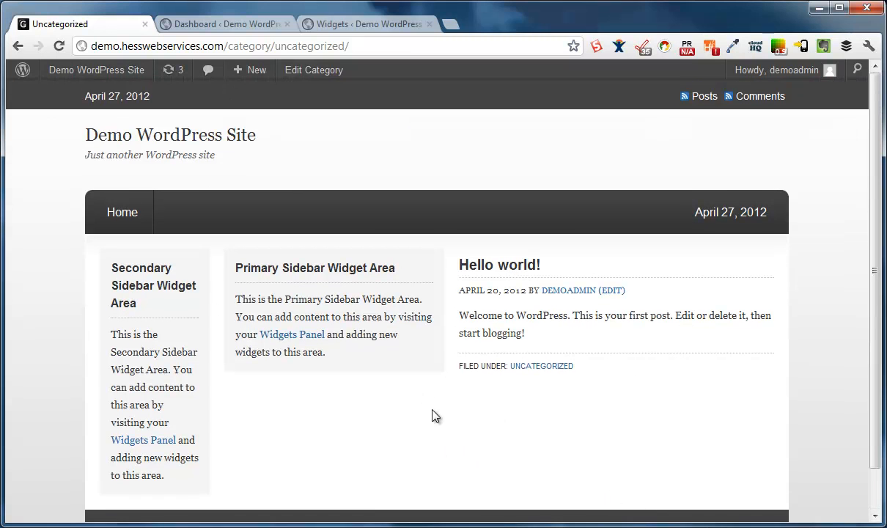